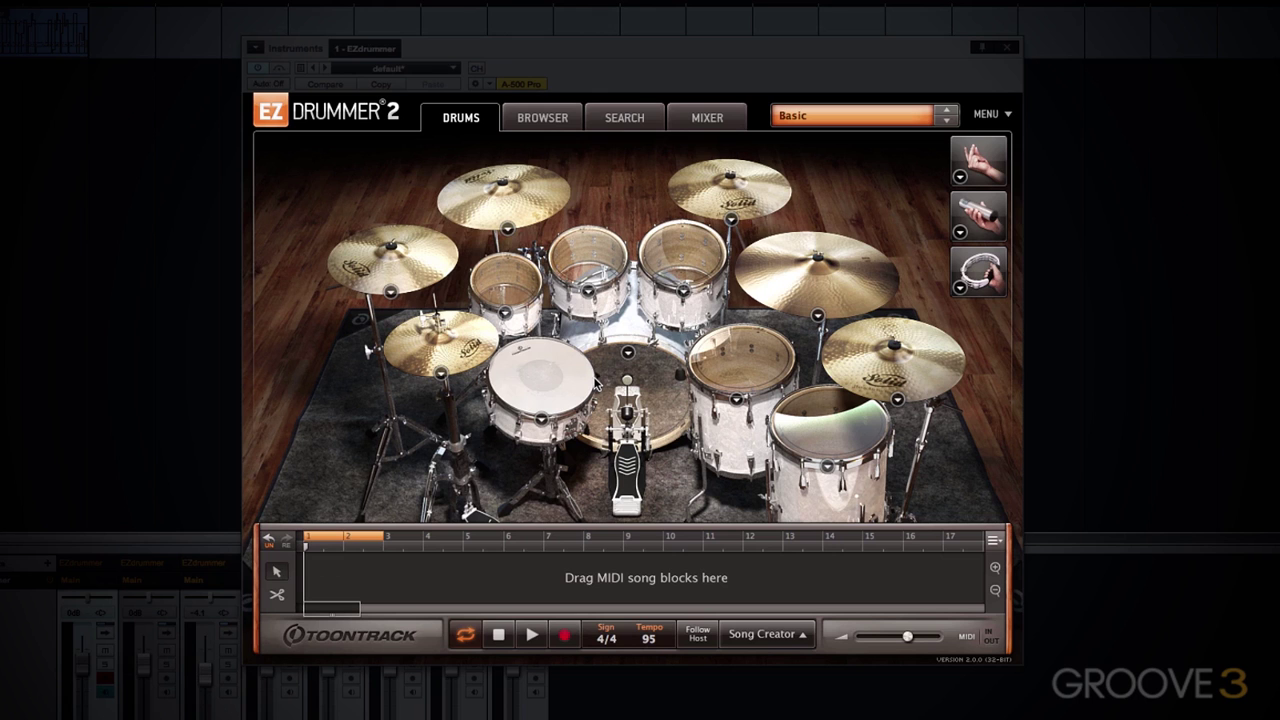
- Replace the Modern kit with the EZdrummer 2 Vintage kit's Basic preset
{"action": "left_click", "coordinate": [852, 112]}
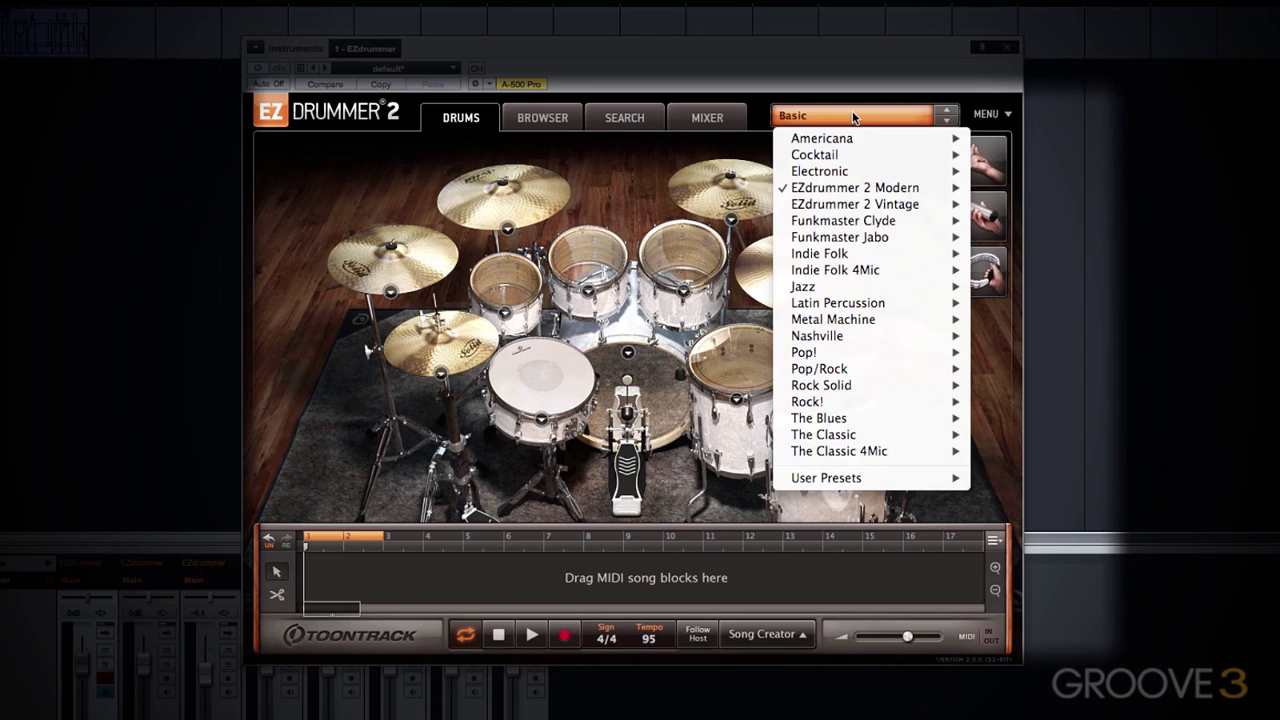
{"action": "mouse_move", "coordinate": [849, 220]}
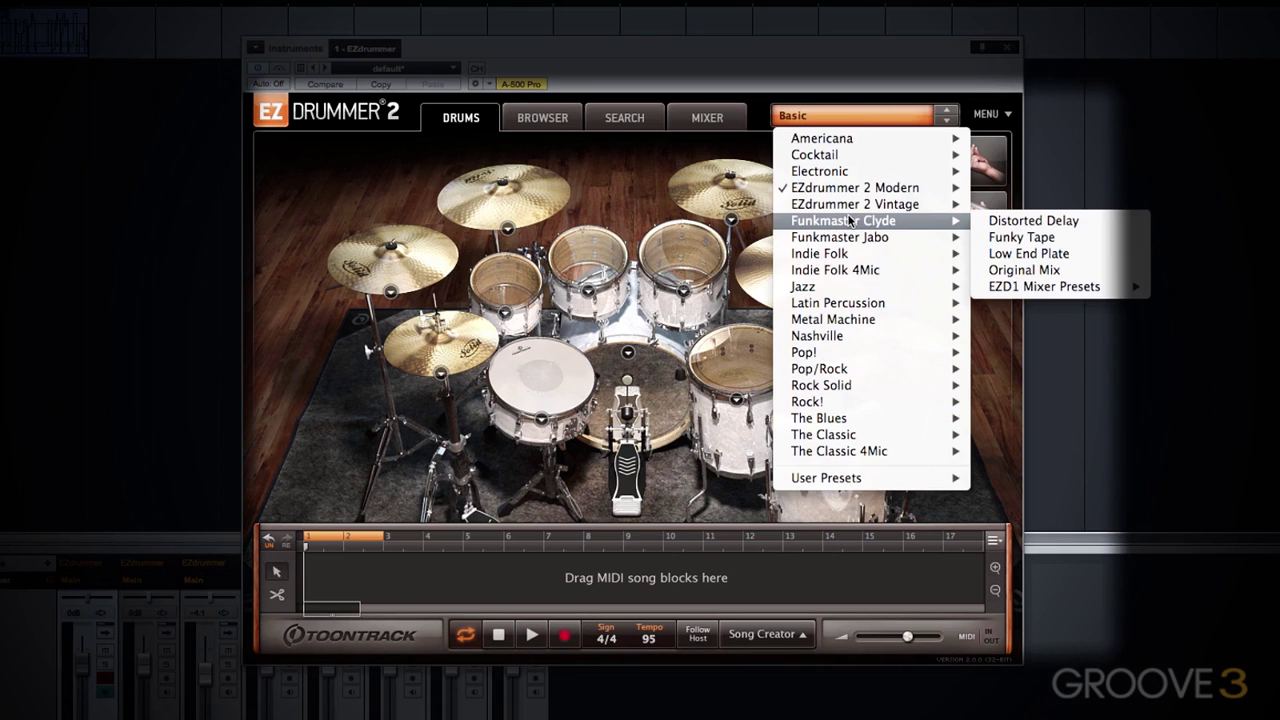
{"action": "mouse_move", "coordinate": [838, 190]}
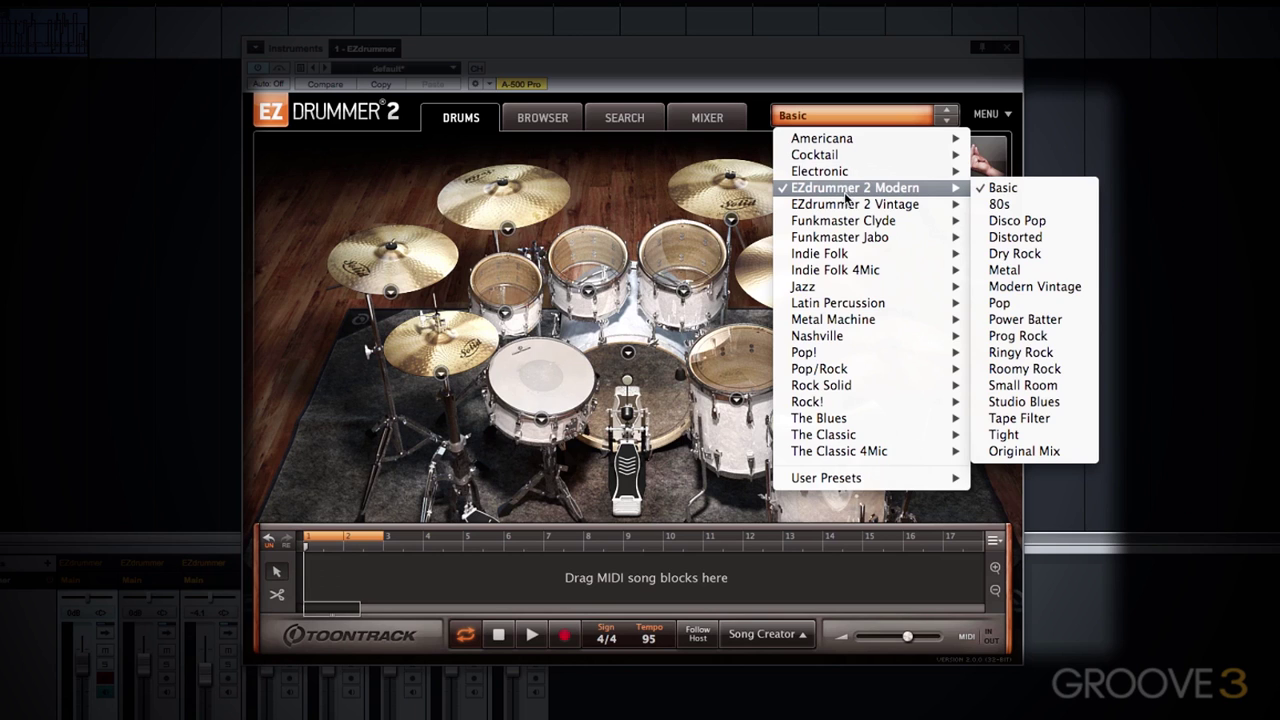
{"action": "left_click", "coordinate": [846, 208]}
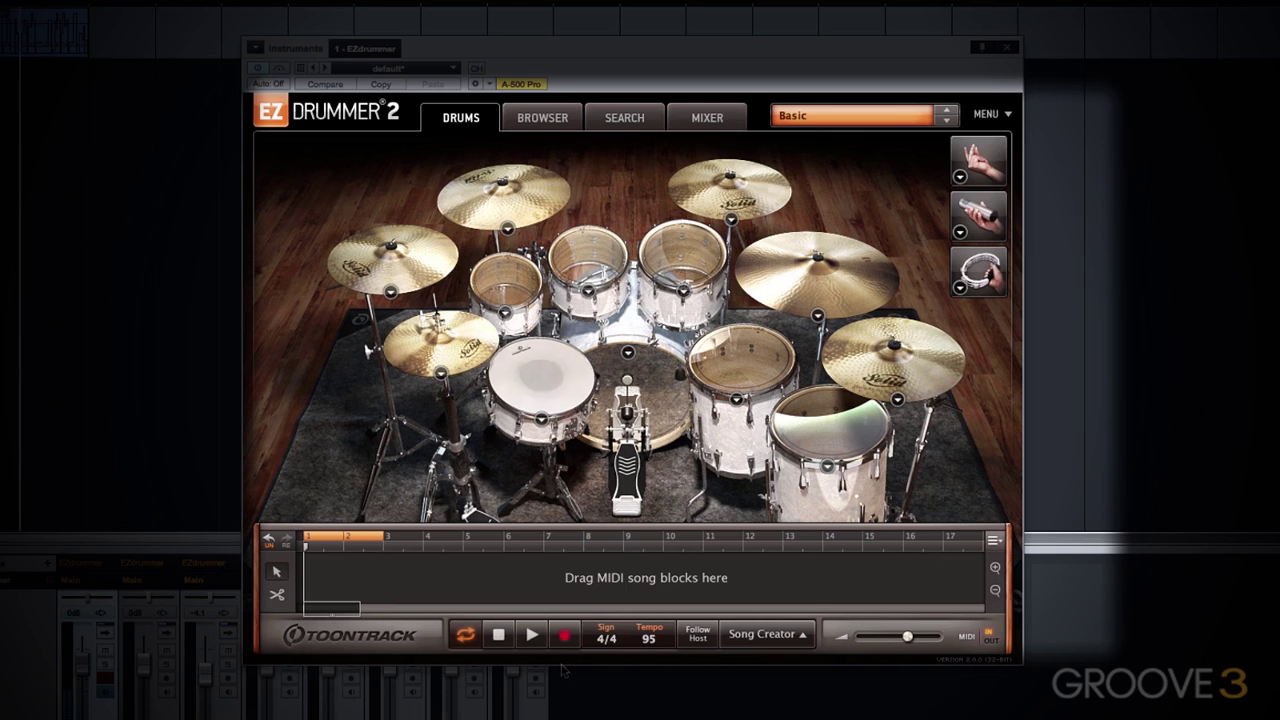
{"action": "left_click", "coordinate": [863, 113]}
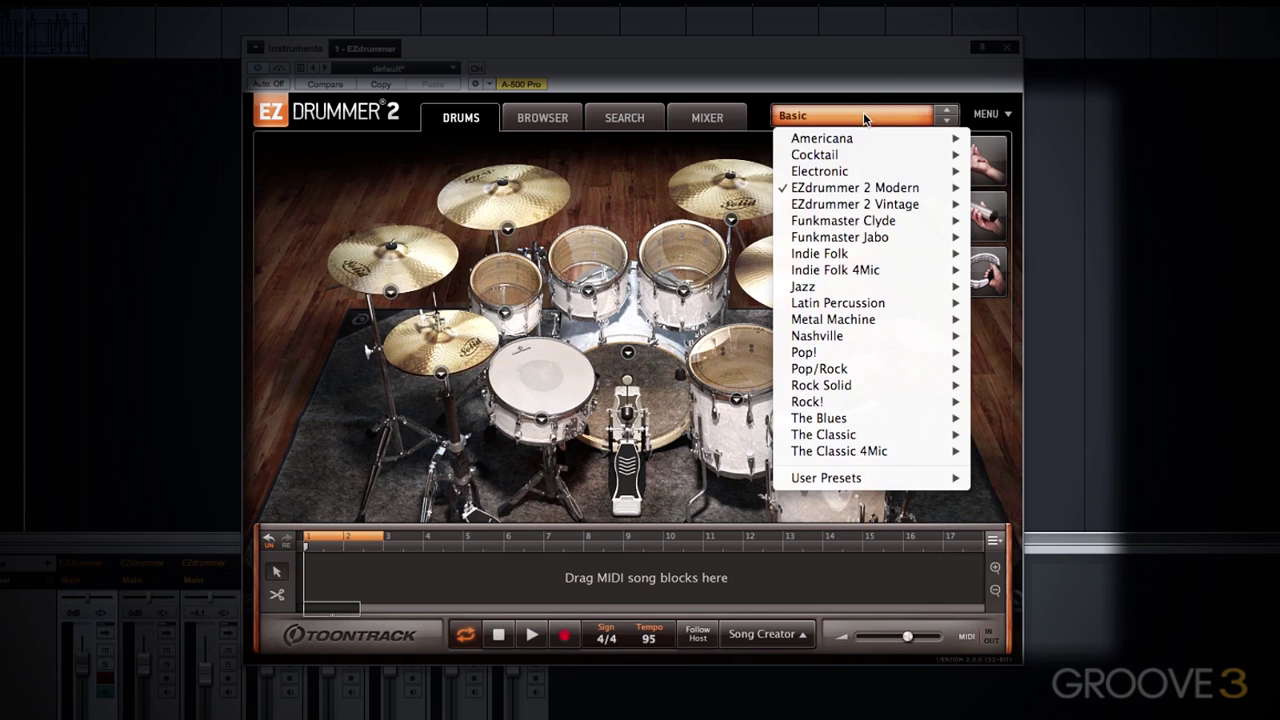
{"action": "mouse_move", "coordinate": [860, 204]}
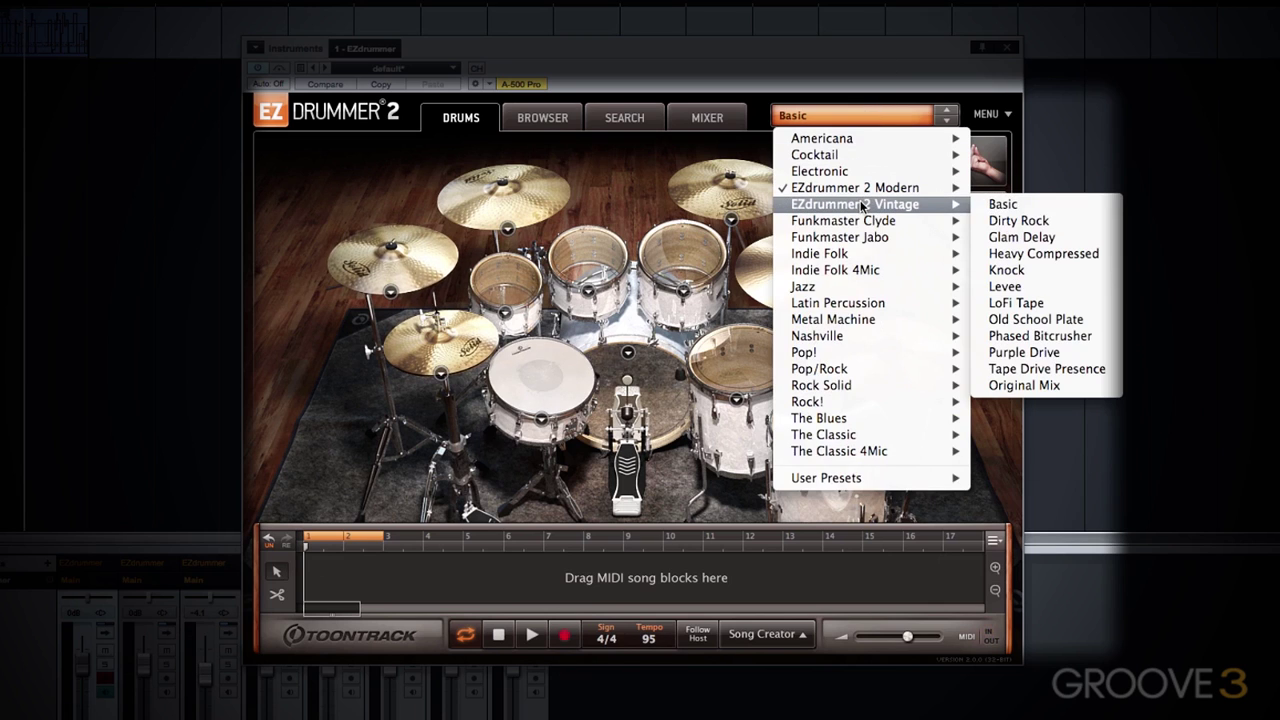
{"action": "left_click", "coordinate": [995, 205]}
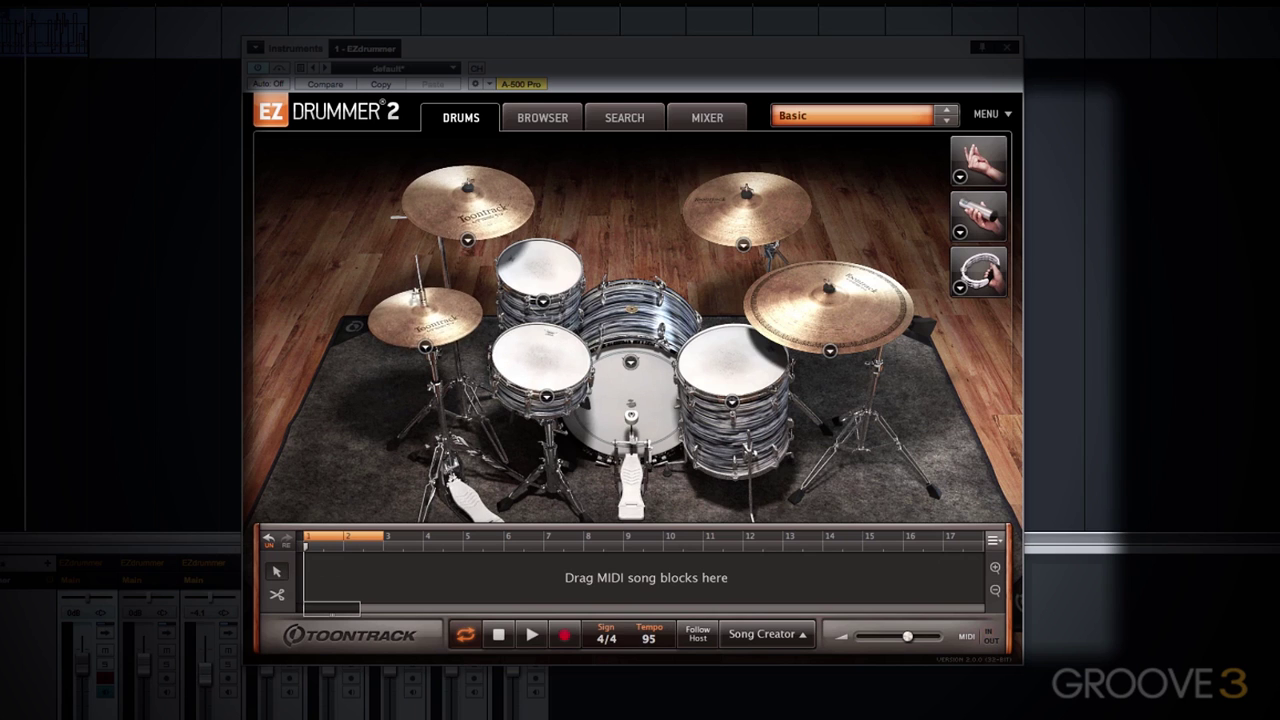
- Switch from the Vintage kit back to the EZdrummer 2 Modern kit's Basic preset
{"action": "left_click", "coordinate": [862, 117]}
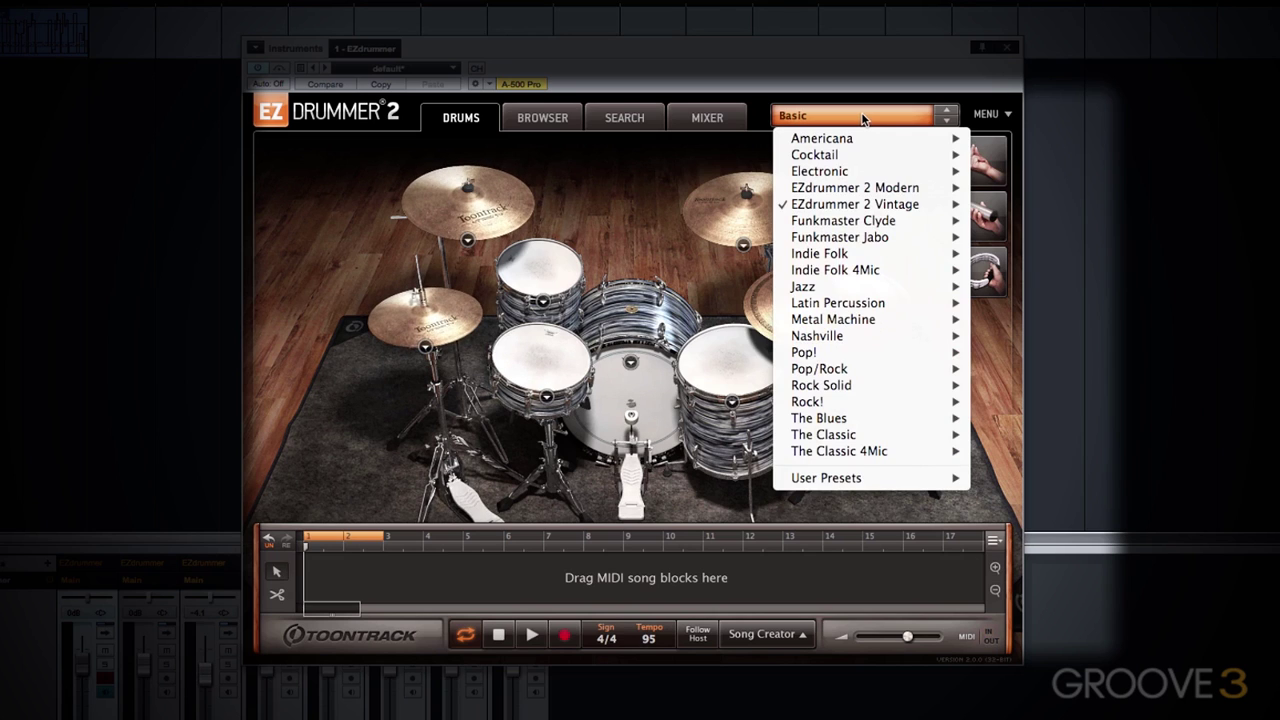
{"action": "mouse_move", "coordinate": [868, 187]}
{"action": "left_click", "coordinate": [1010, 188]}
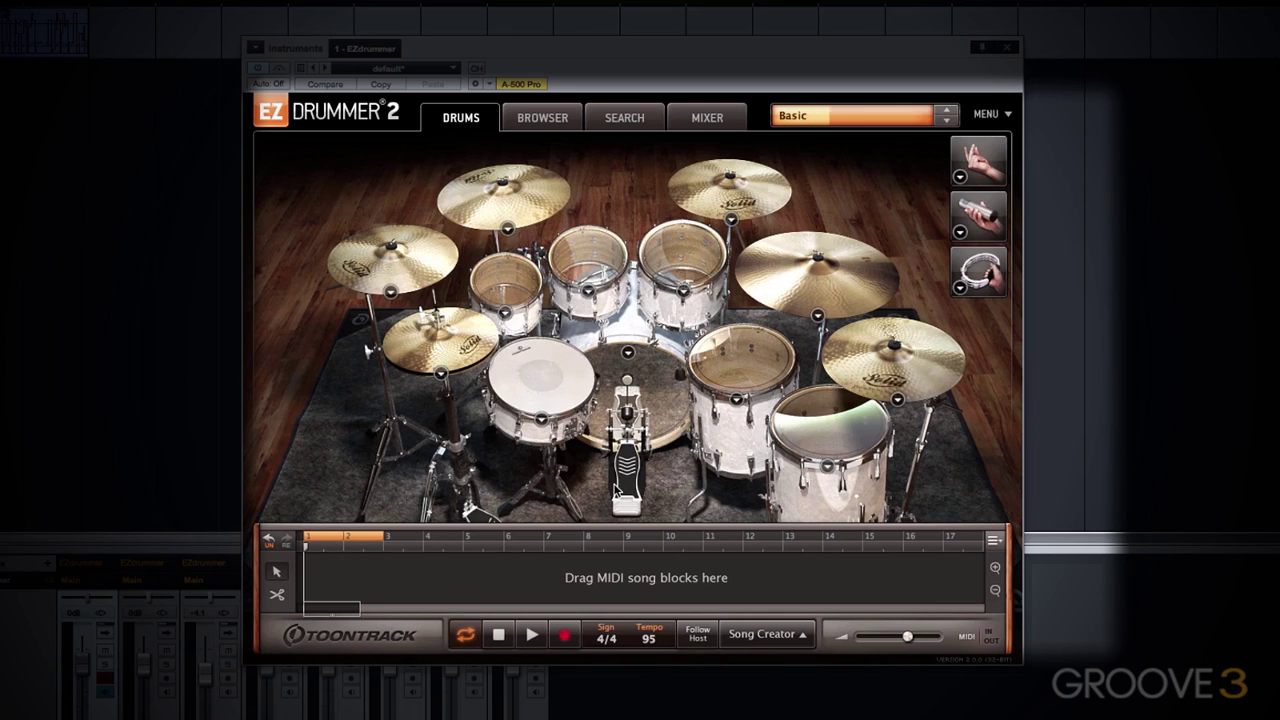
{"action": "left_click", "coordinate": [830, 114]}
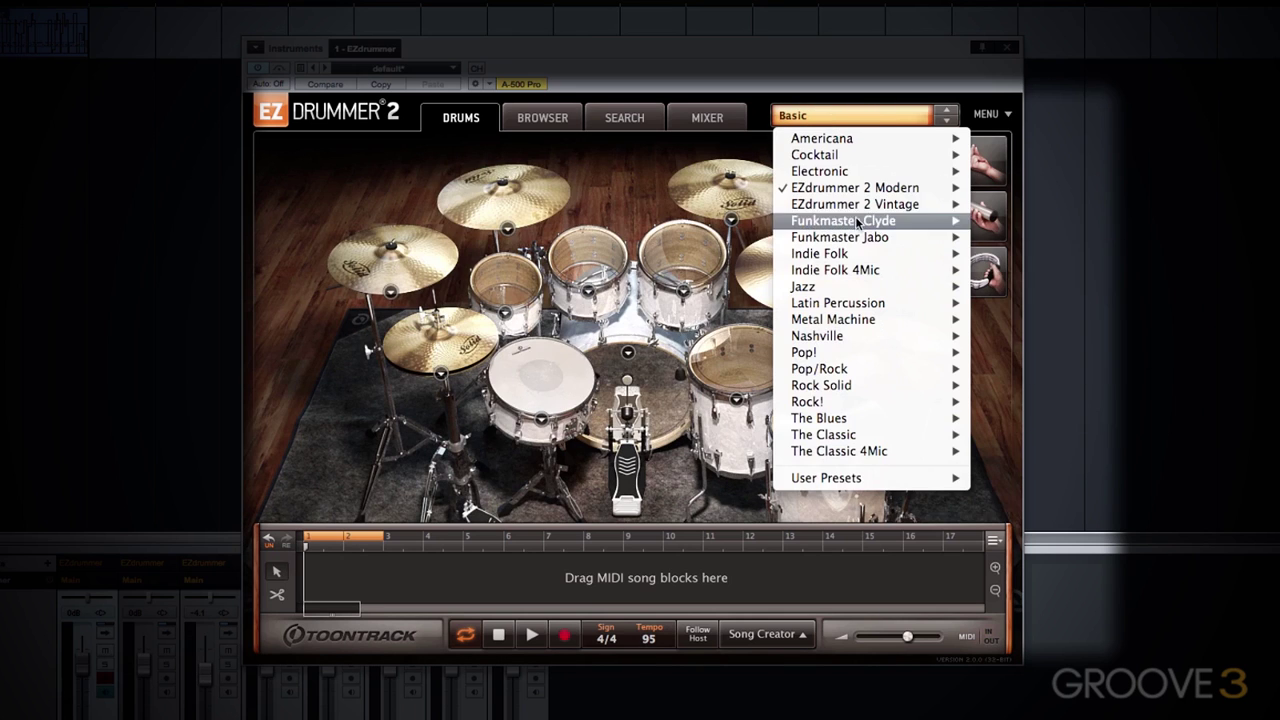
{"action": "mouse_move", "coordinate": [877, 178]}
{"action": "mouse_move", "coordinate": [830, 254]}
{"action": "left_click", "coordinate": [1003, 254]}
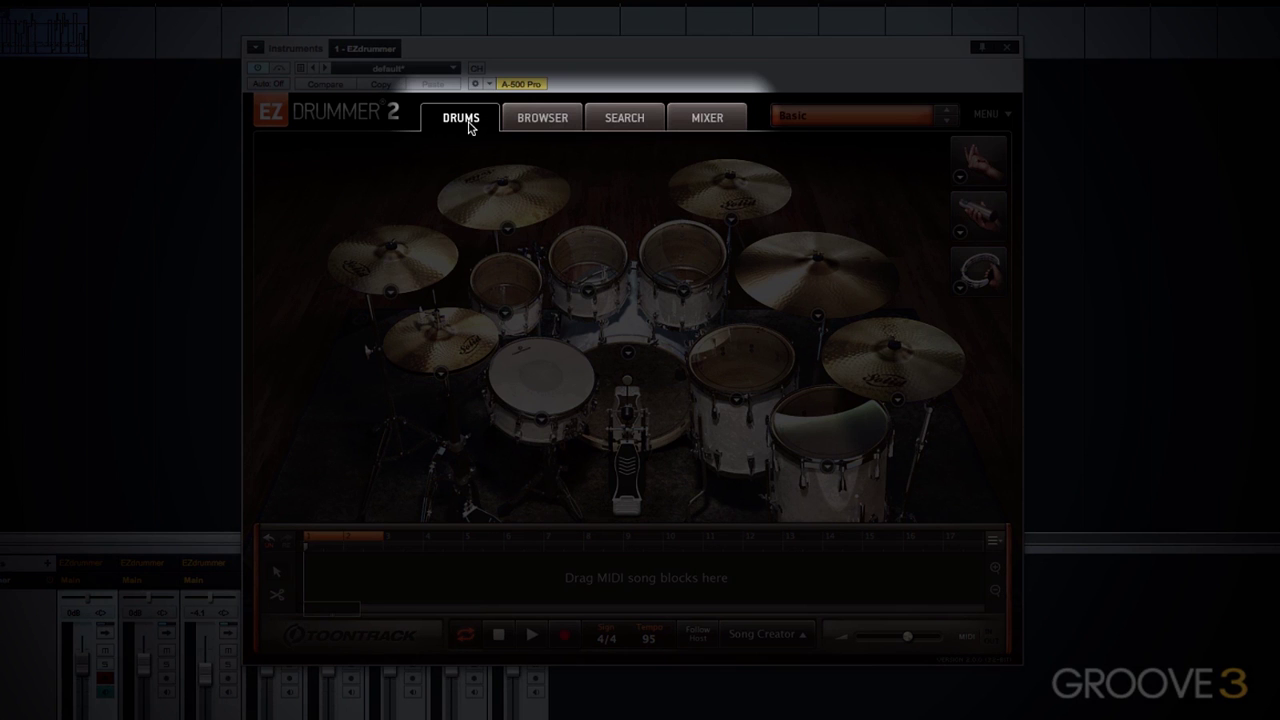
{"action": "left_click", "coordinate": [540, 122]}
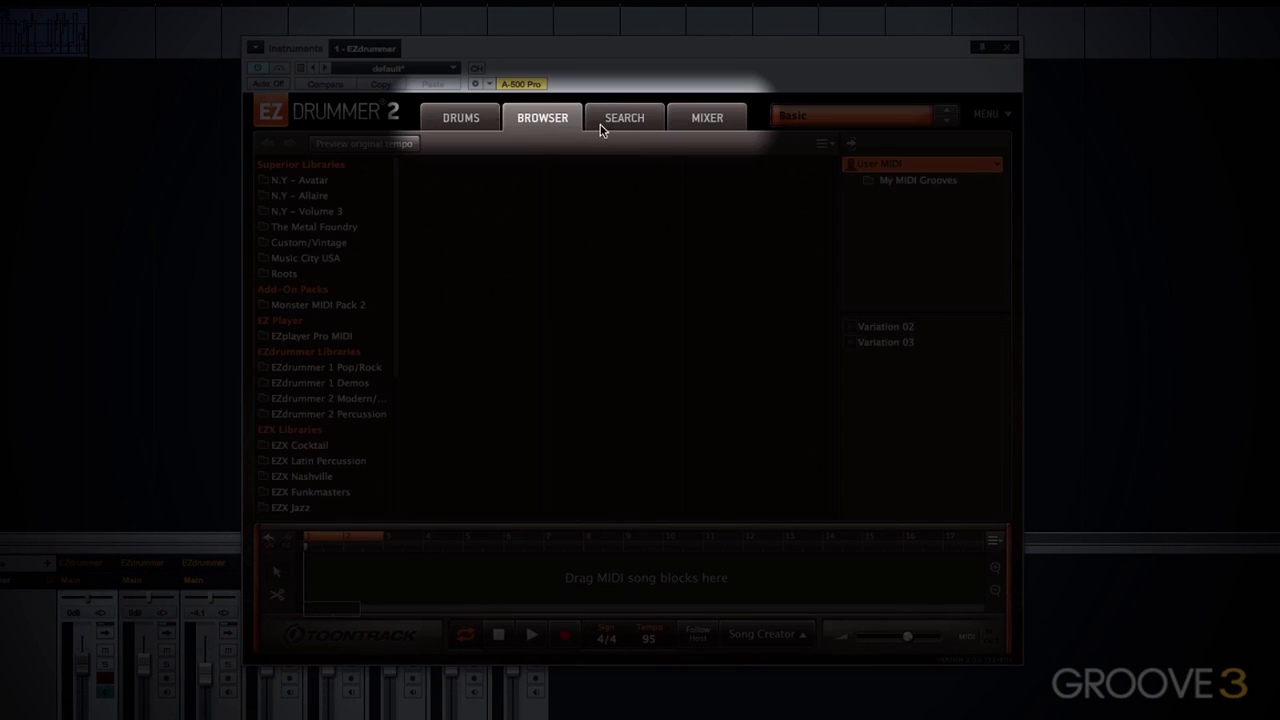
{"action": "left_click", "coordinate": [621, 128]}
{"action": "left_click", "coordinate": [718, 127]}
{"action": "left_click", "coordinate": [478, 123]}
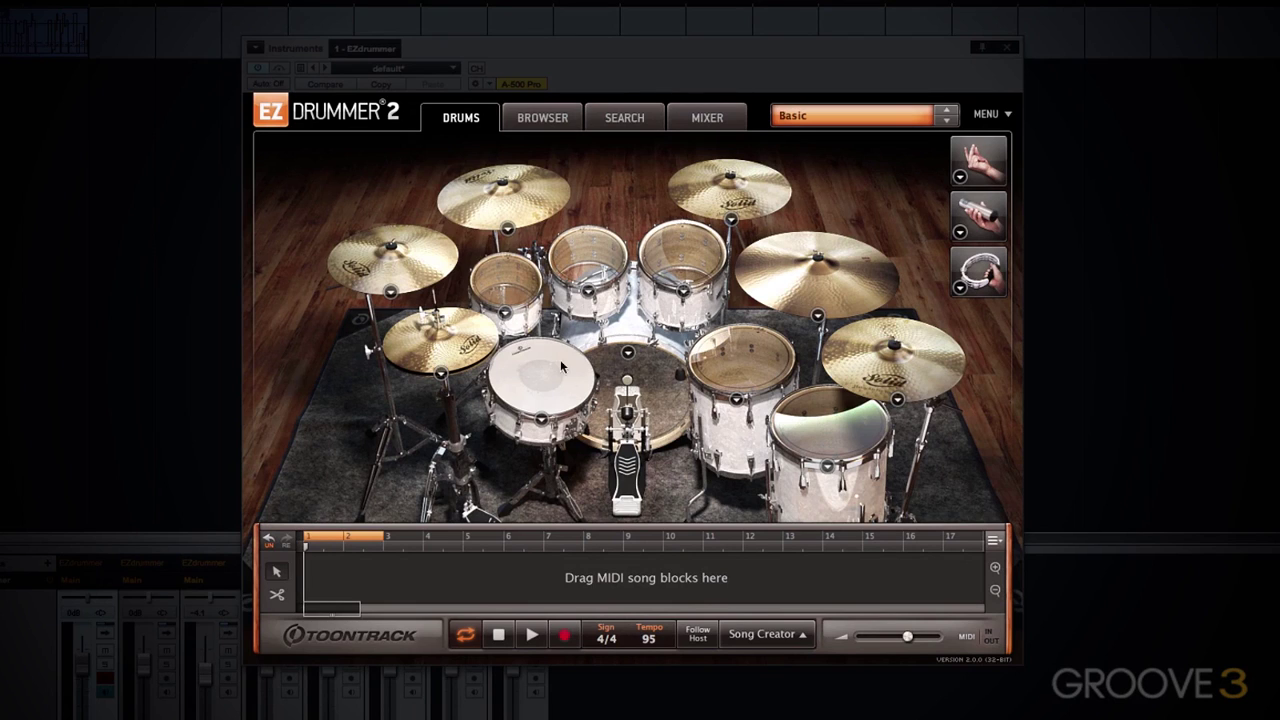
{"action": "left_click", "coordinate": [647, 376]}
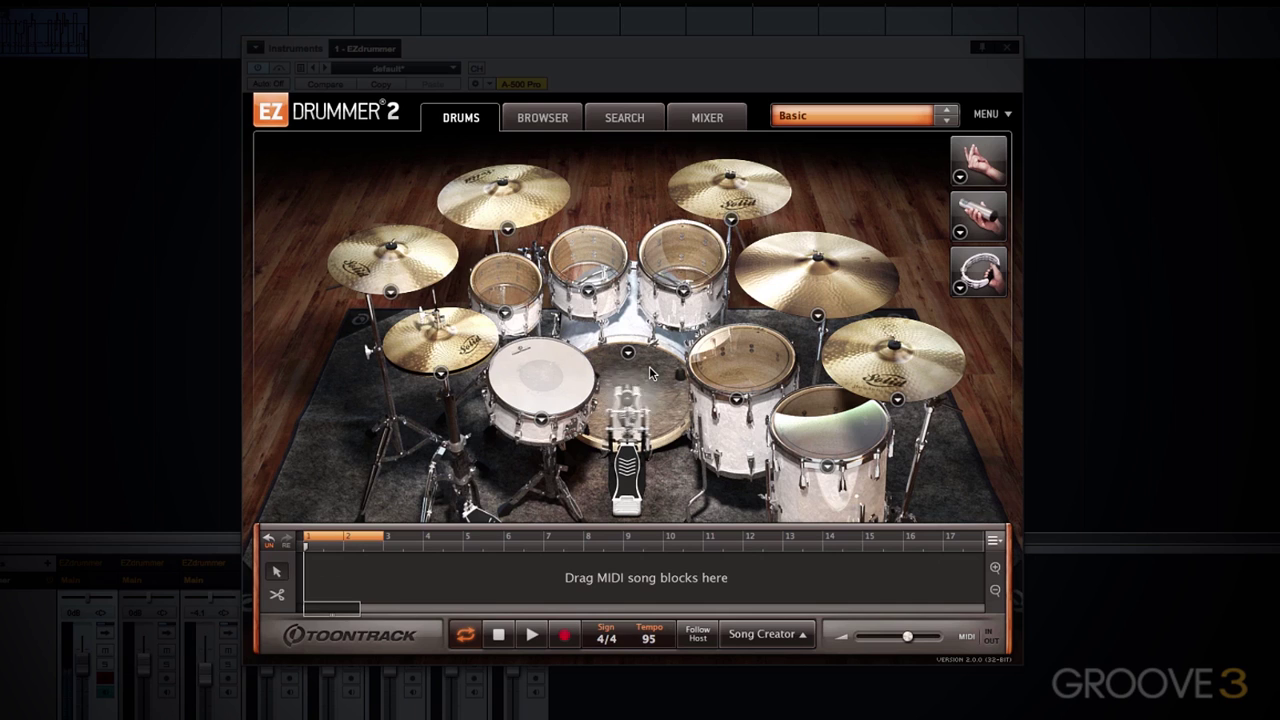
{"action": "left_click", "coordinate": [531, 318]}
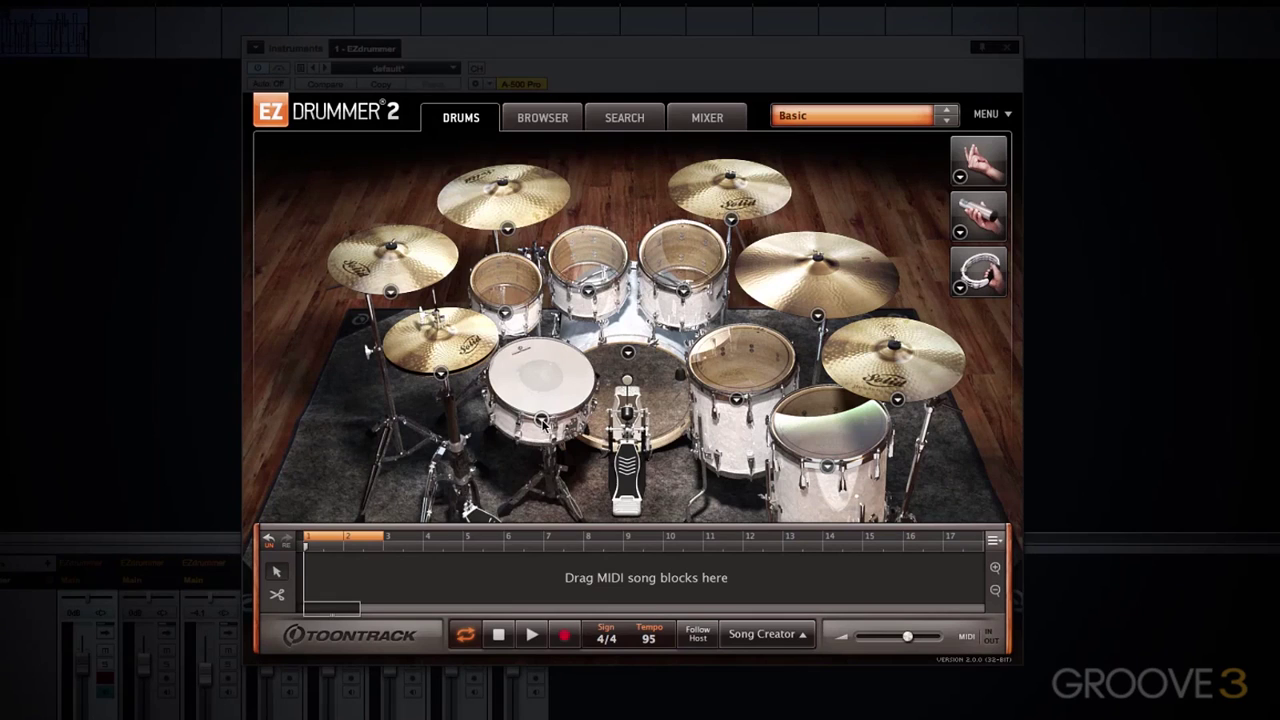
- Bring up the Snare instrument popup and browse through the available snare drums
{"action": "left_click", "coordinate": [541, 420]}
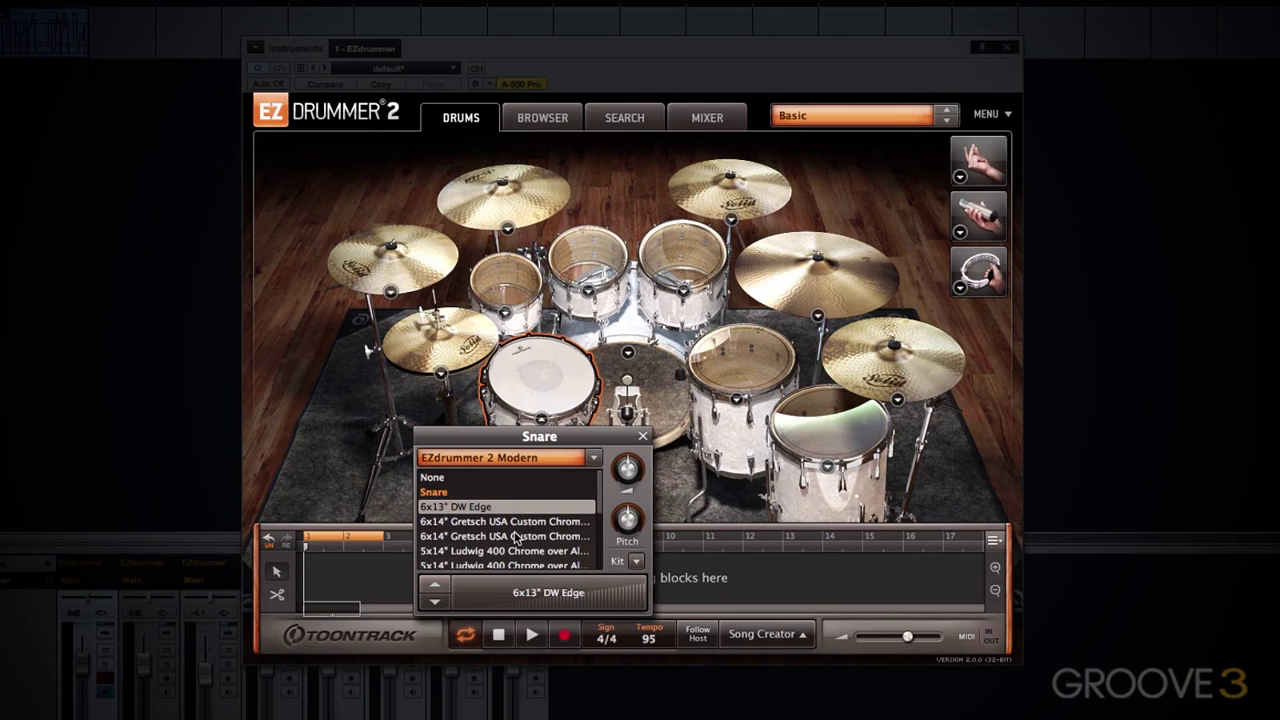
{"action": "scroll", "coordinate": [483, 522], "scroll_direction": "down", "scroll_amount": 2}
{"action": "scroll", "coordinate": [483, 522], "scroll_direction": "down", "scroll_amount": 1}
{"action": "scroll", "coordinate": [483, 522], "scroll_direction": "up", "scroll_amount": 3}
{"action": "scroll", "coordinate": [483, 522], "scroll_direction": "down", "scroll_amount": 2}
{"action": "scroll", "coordinate": [483, 522], "scroll_direction": "up", "scroll_amount": 2}
{"action": "scroll", "coordinate": [516, 541], "scroll_direction": "down", "scroll_amount": 1}
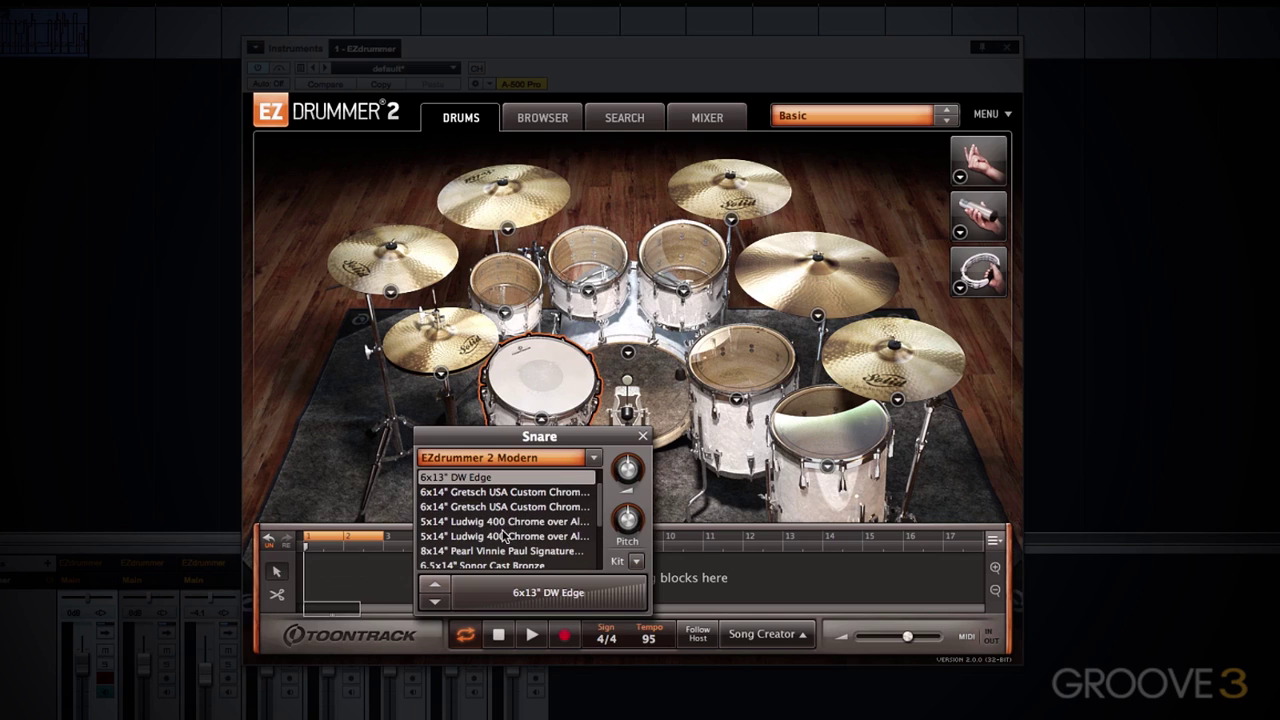
{"action": "scroll", "coordinate": [508, 531], "scroll_direction": "up", "scroll_amount": 1}
{"action": "scroll", "coordinate": [467, 525], "scroll_direction": "down", "scroll_amount": 3}
{"action": "scroll", "coordinate": [467, 525], "scroll_direction": "up", "scroll_amount": 3}
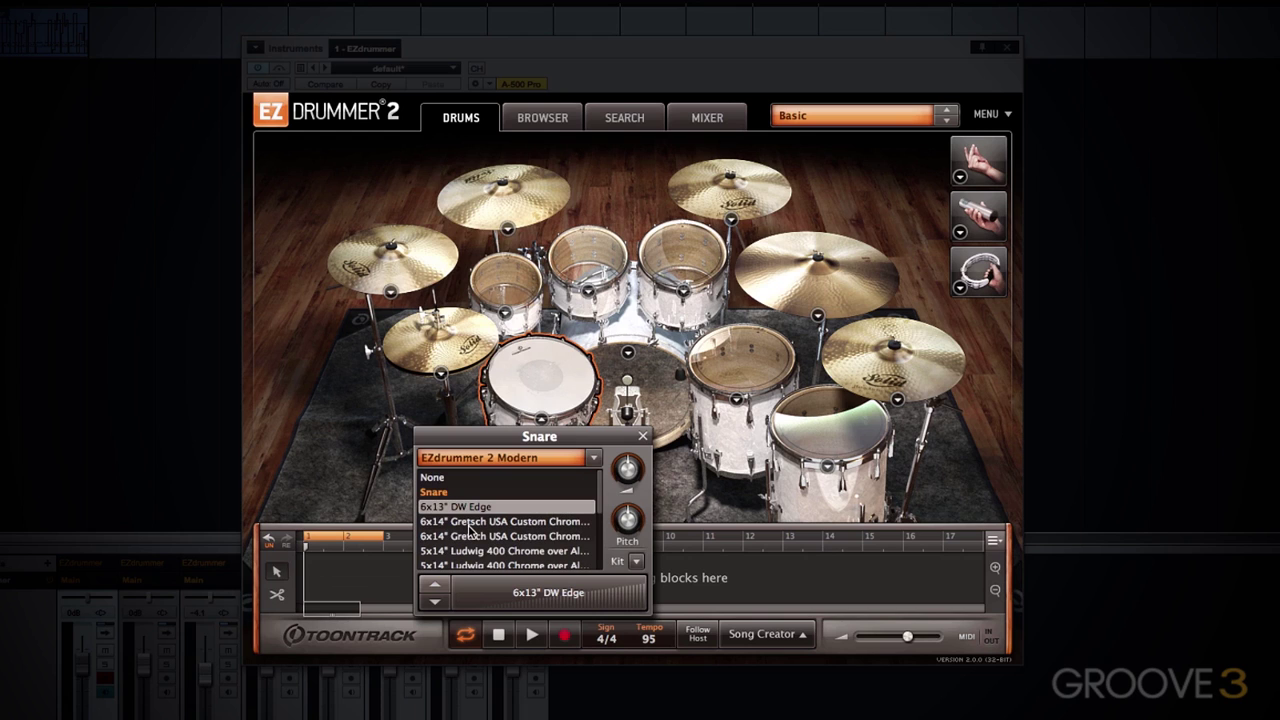
{"action": "scroll", "coordinate": [469, 530], "scroll_direction": "down", "scroll_amount": 3}
{"action": "scroll", "coordinate": [469, 530], "scroll_direction": "up", "scroll_amount": 3}
{"action": "left_click", "coordinate": [479, 522]}
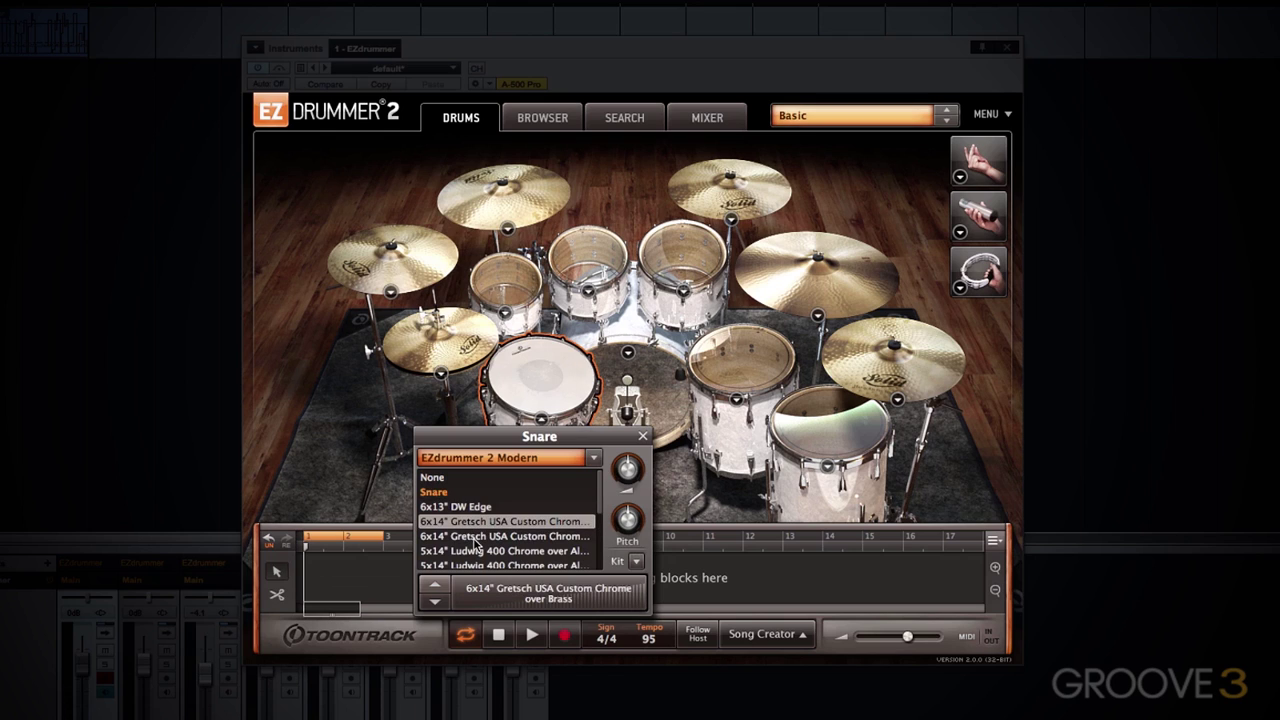
{"action": "left_click", "coordinate": [477, 537]}
{"action": "left_click", "coordinate": [474, 551]}
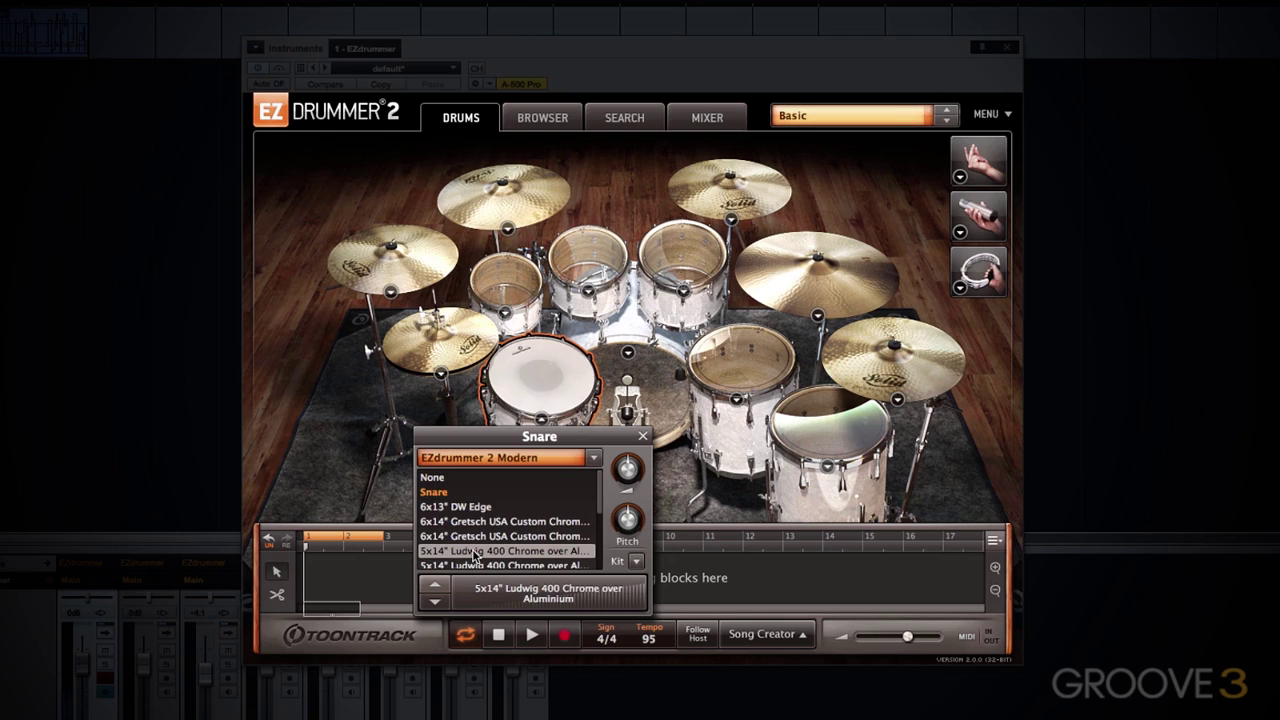
{"action": "scroll", "coordinate": [474, 551], "scroll_direction": "down", "scroll_amount": 3}
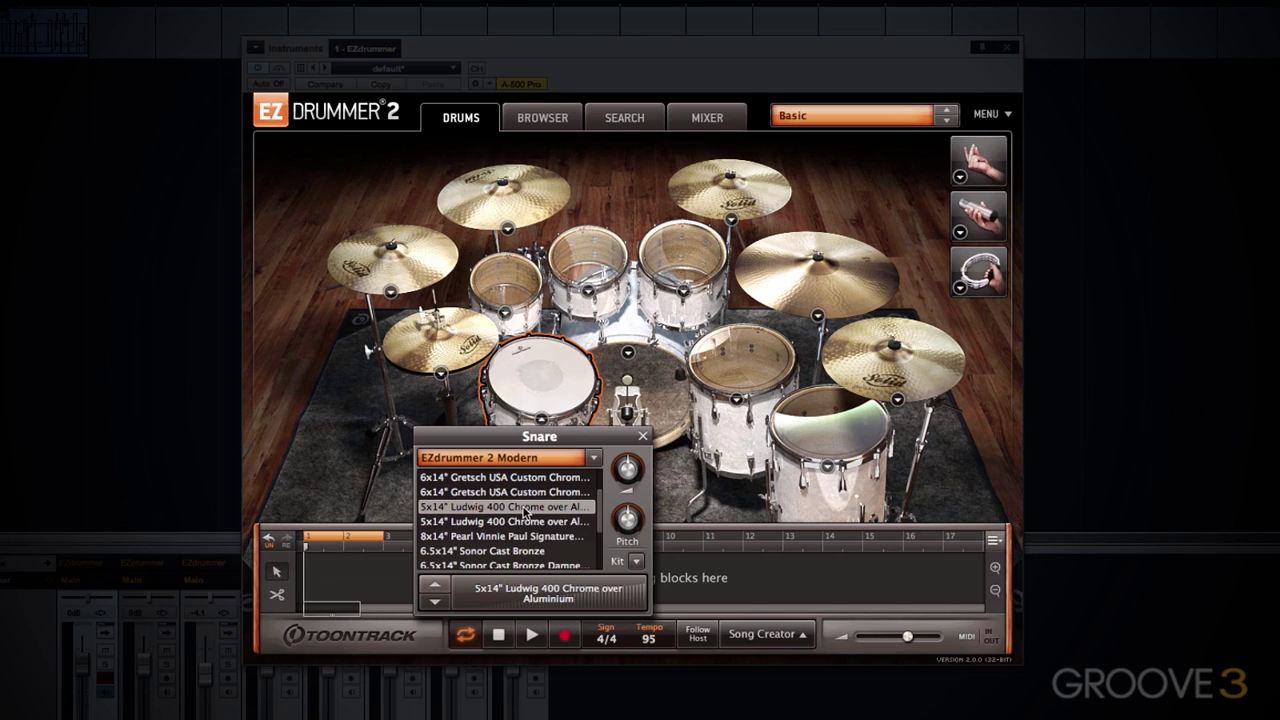
{"action": "left_click", "coordinate": [436, 605]}
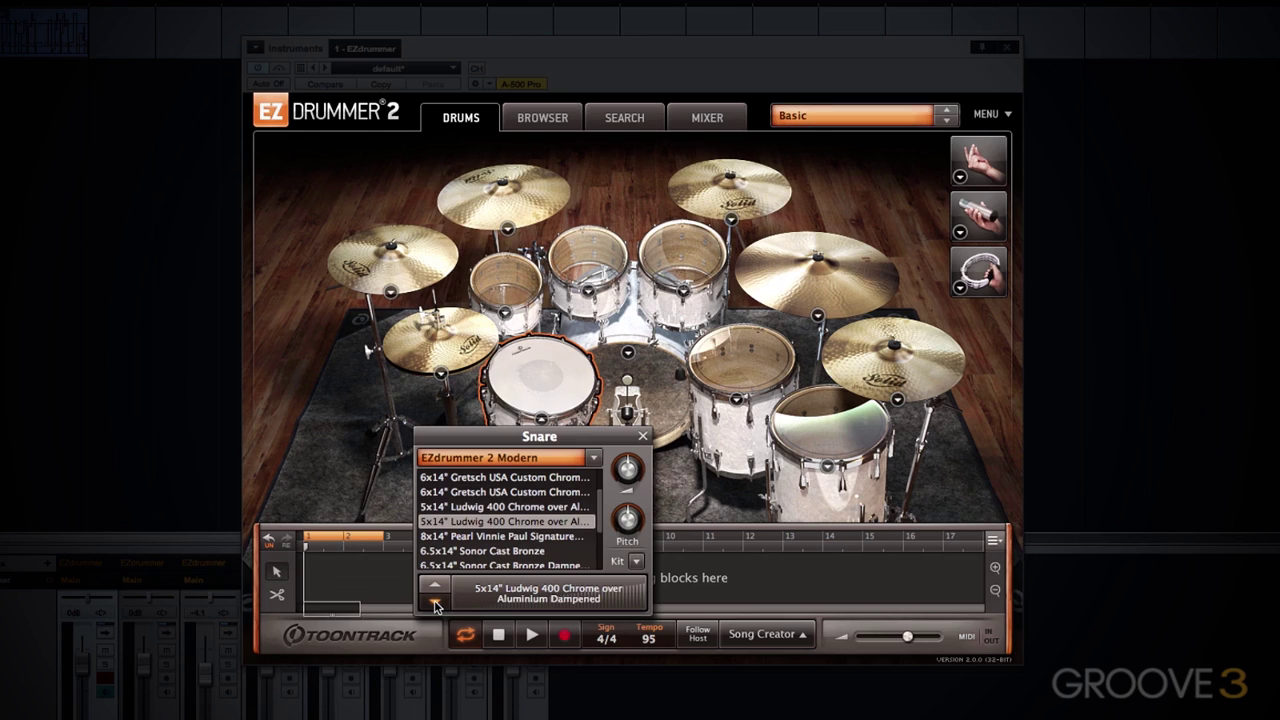
{"action": "left_click", "coordinate": [436, 605]}
{"action": "left_click", "coordinate": [436, 603]}
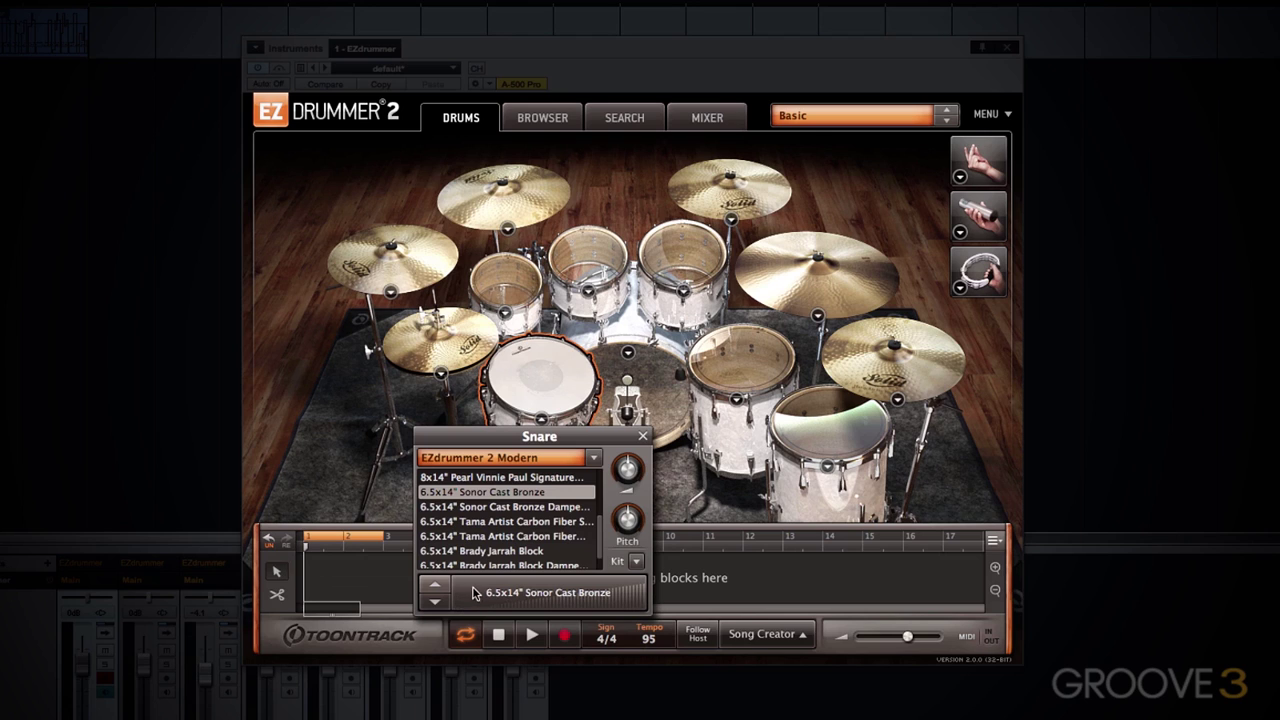
{"action": "left_click", "coordinate": [482, 592]}
{"action": "left_click", "coordinate": [482, 596]}
{"action": "left_click", "coordinate": [525, 592]}
{"action": "left_click", "coordinate": [528, 592]}
{"action": "left_click", "coordinate": [610, 595]}
{"action": "left_click", "coordinate": [640, 598]}
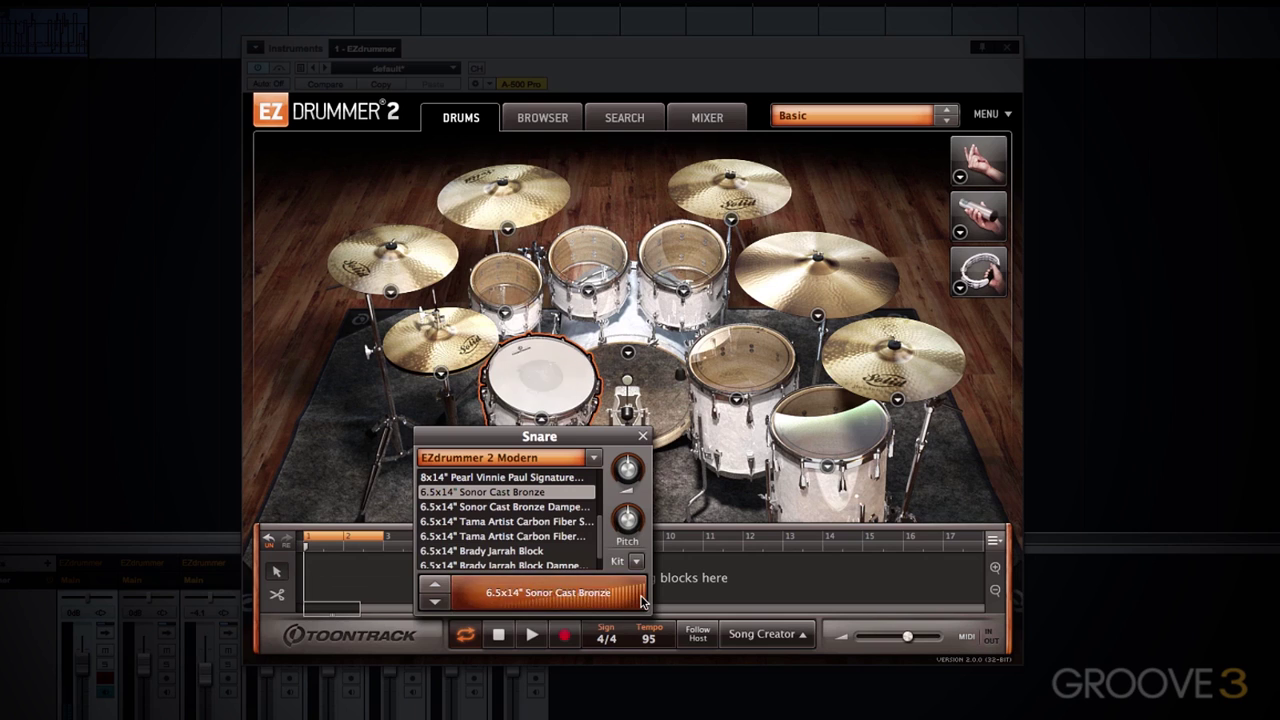
{"action": "scroll", "coordinate": [502, 588], "scroll_direction": "up", "scroll_amount": 8}
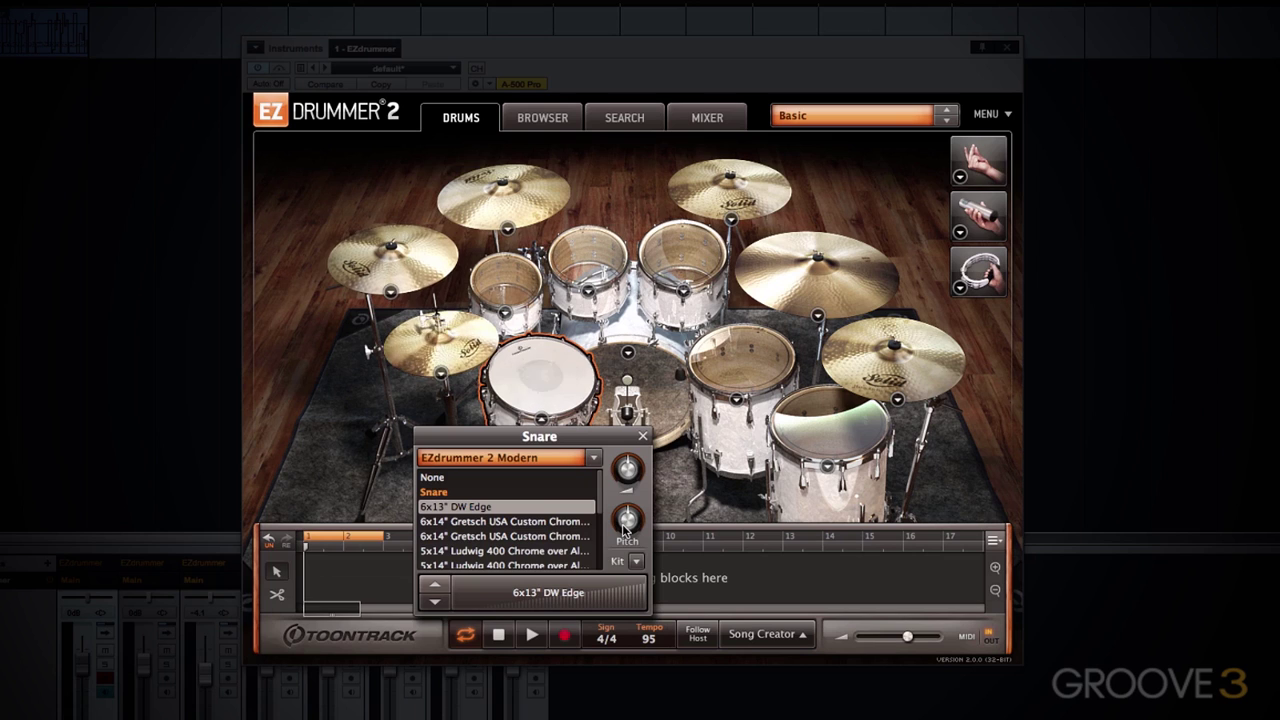
- Tune the 6x13" DW Edge snare's pitch down to -4.4
{"action": "left_click_drag", "start_coordinate": [624, 524], "coordinate": [621, 488]}
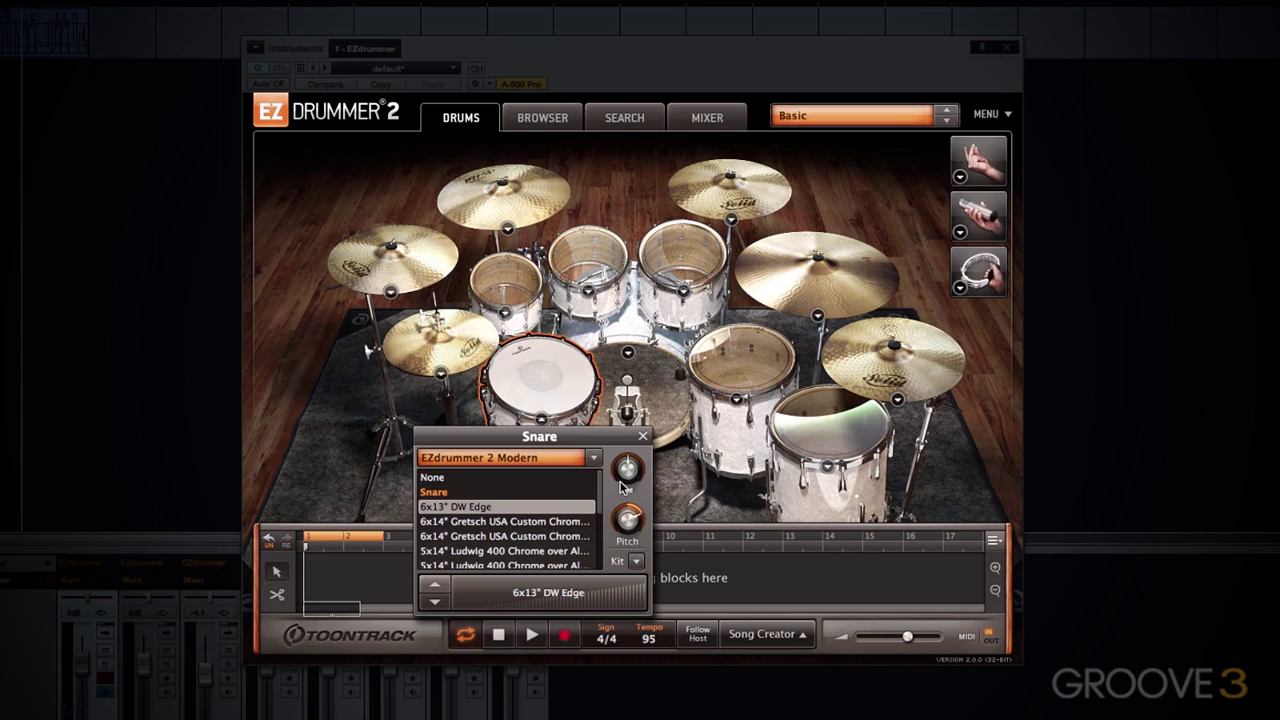
{"action": "left_click_drag", "start_coordinate": [623, 518], "coordinate": [619, 545]}
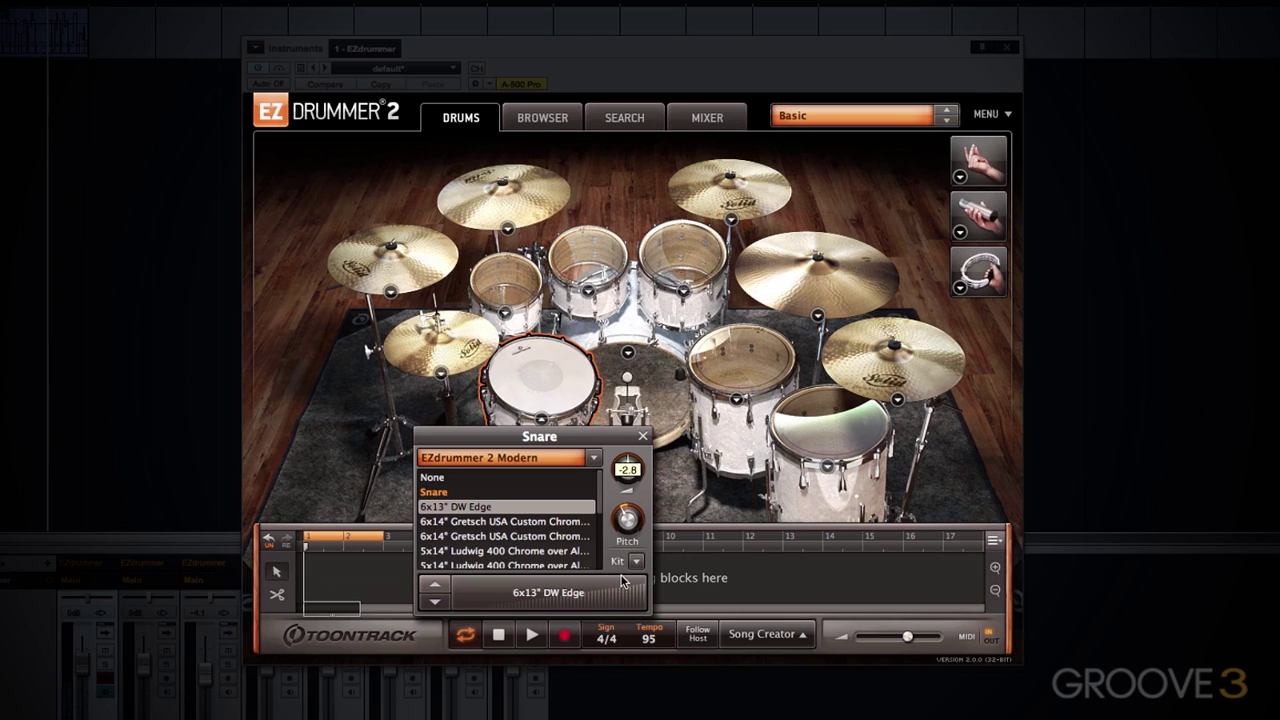
{"action": "left_click_drag", "start_coordinate": [627, 519], "coordinate": [633, 507]}
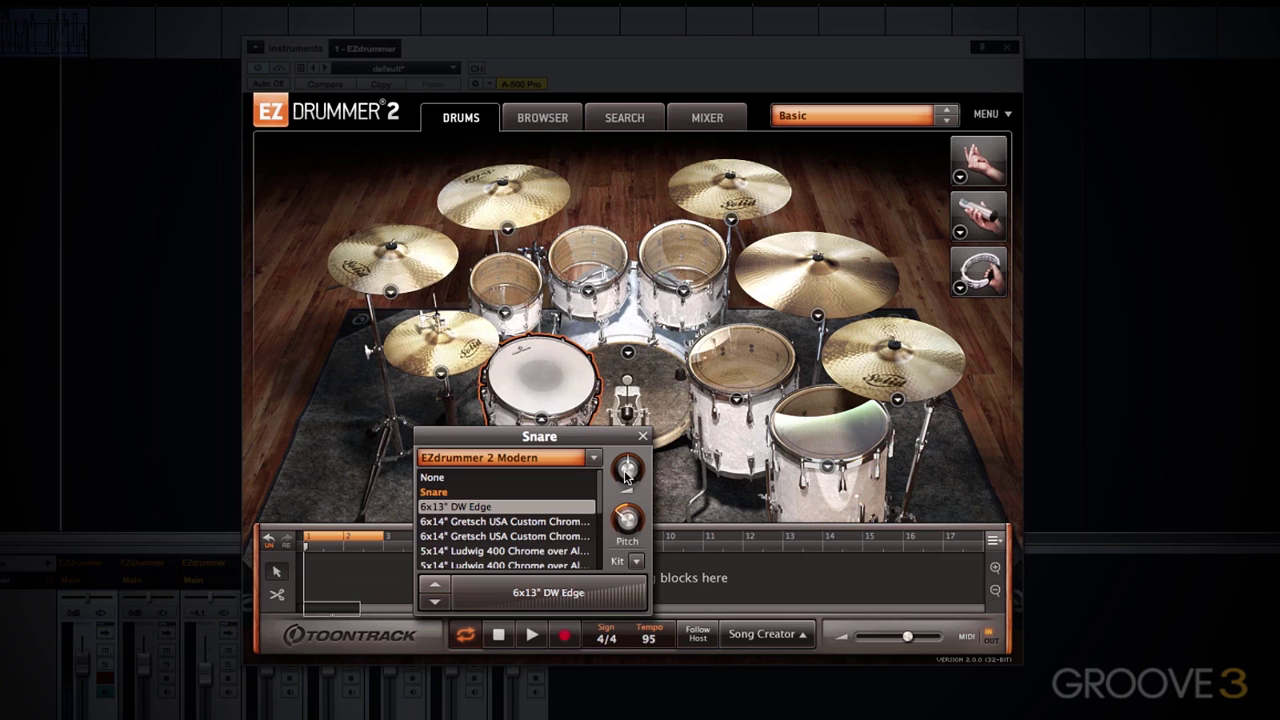
- Lower the snare volume to about -10 dB and close the snare popup
{"action": "mouse_move", "coordinate": [625, 490]}
{"action": "left_click_drag", "start_coordinate": [625, 490], "coordinate": [625, 517]}
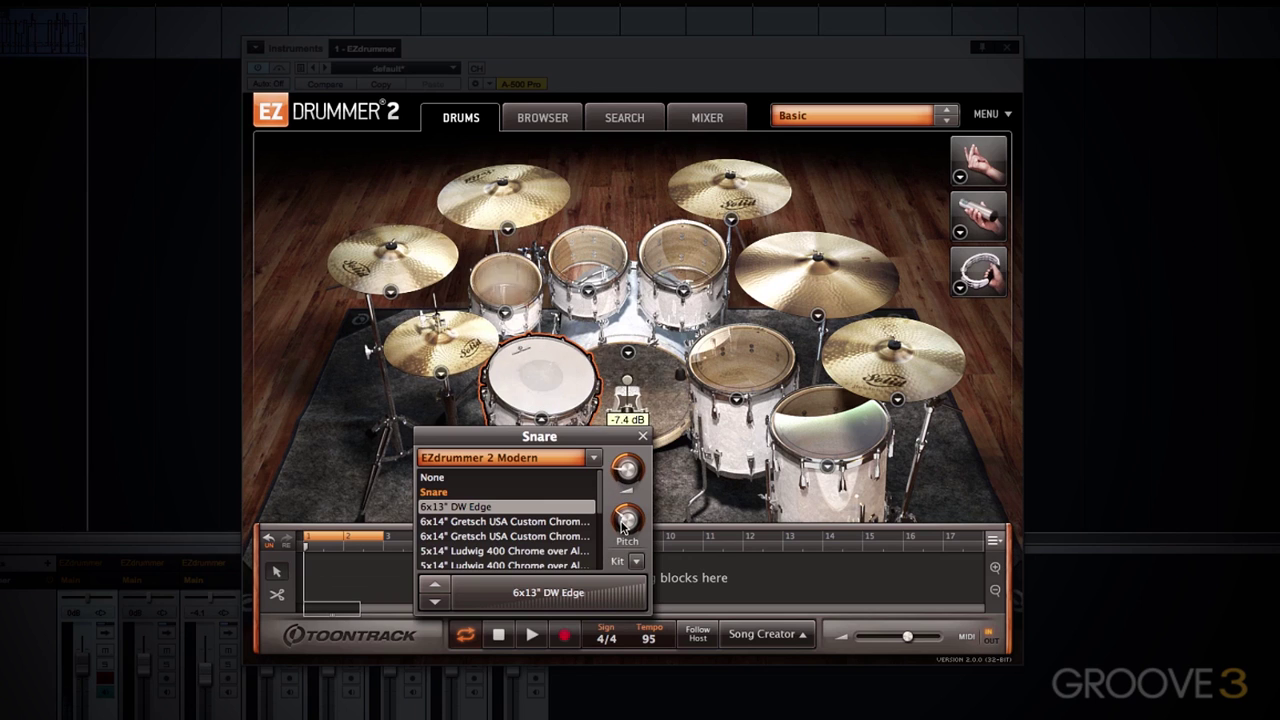
{"action": "left_click_drag", "start_coordinate": [625, 517], "coordinate": [625, 548]}
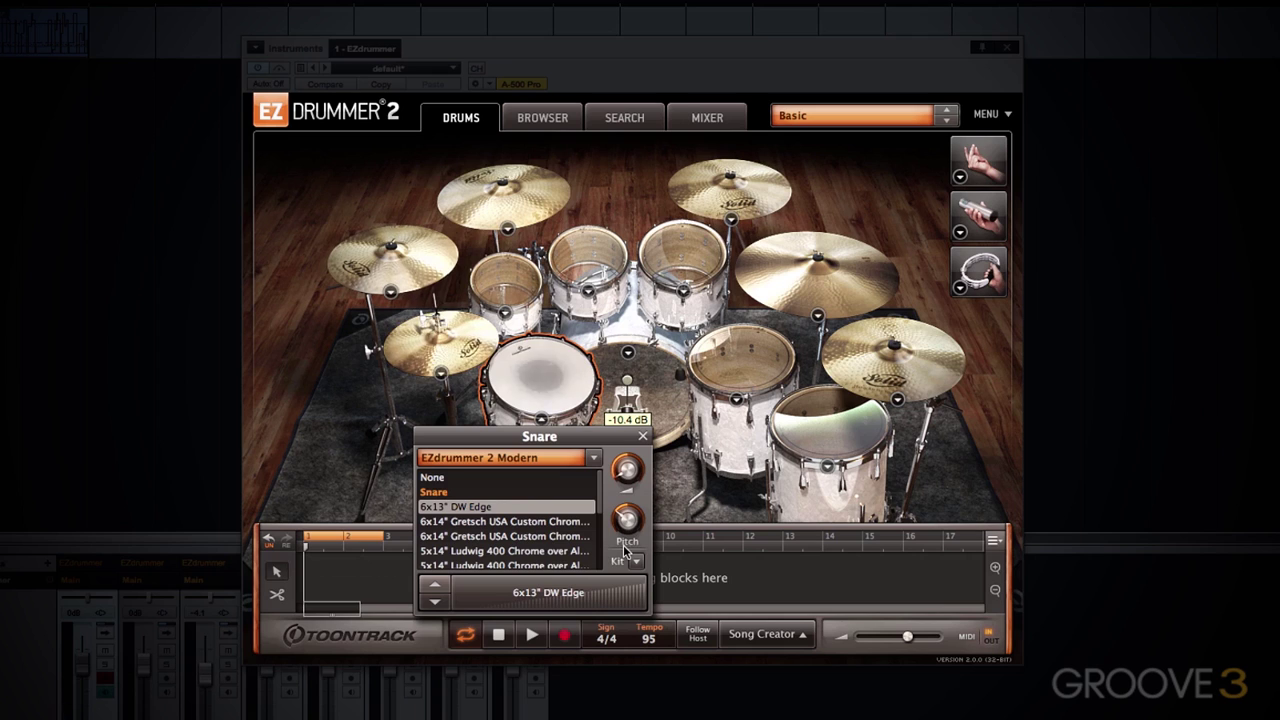
{"action": "mouse_move", "coordinate": [624, 530]}
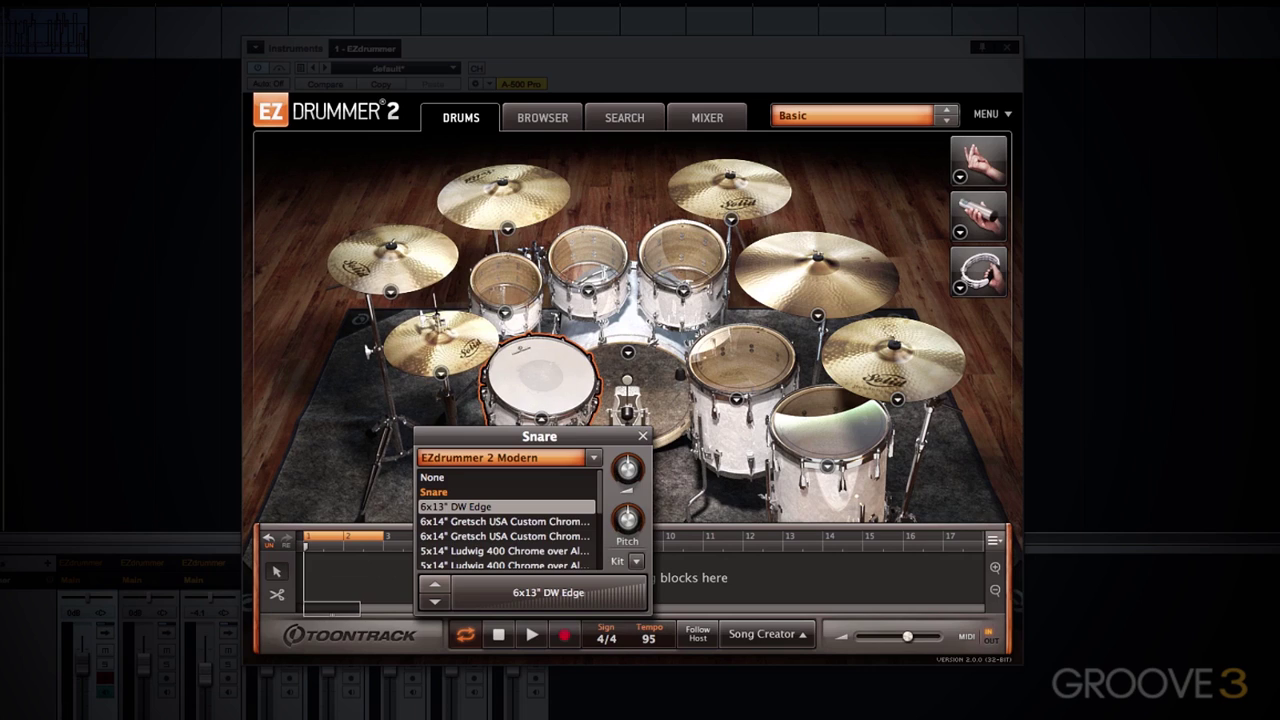
{"action": "left_click", "coordinate": [643, 436]}
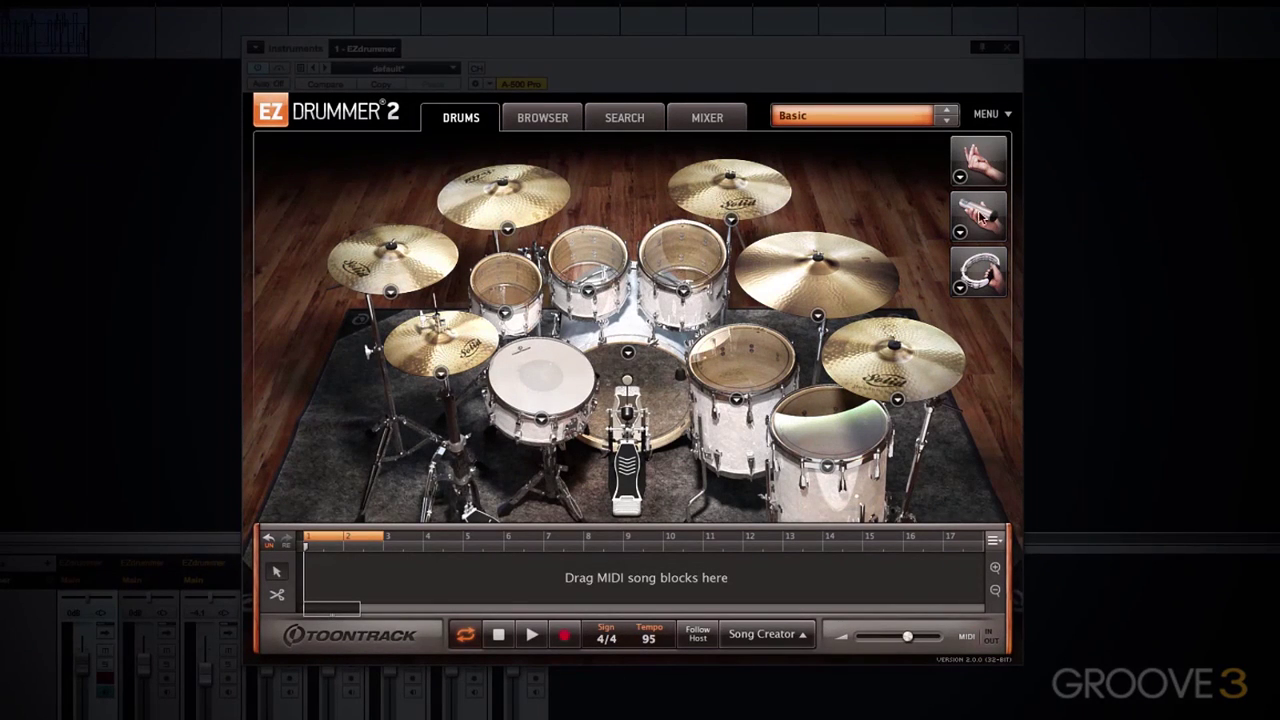
- Audition the one-shot pad sounds and set the pad to Cowbell
{"action": "left_click", "coordinate": [960, 177]}
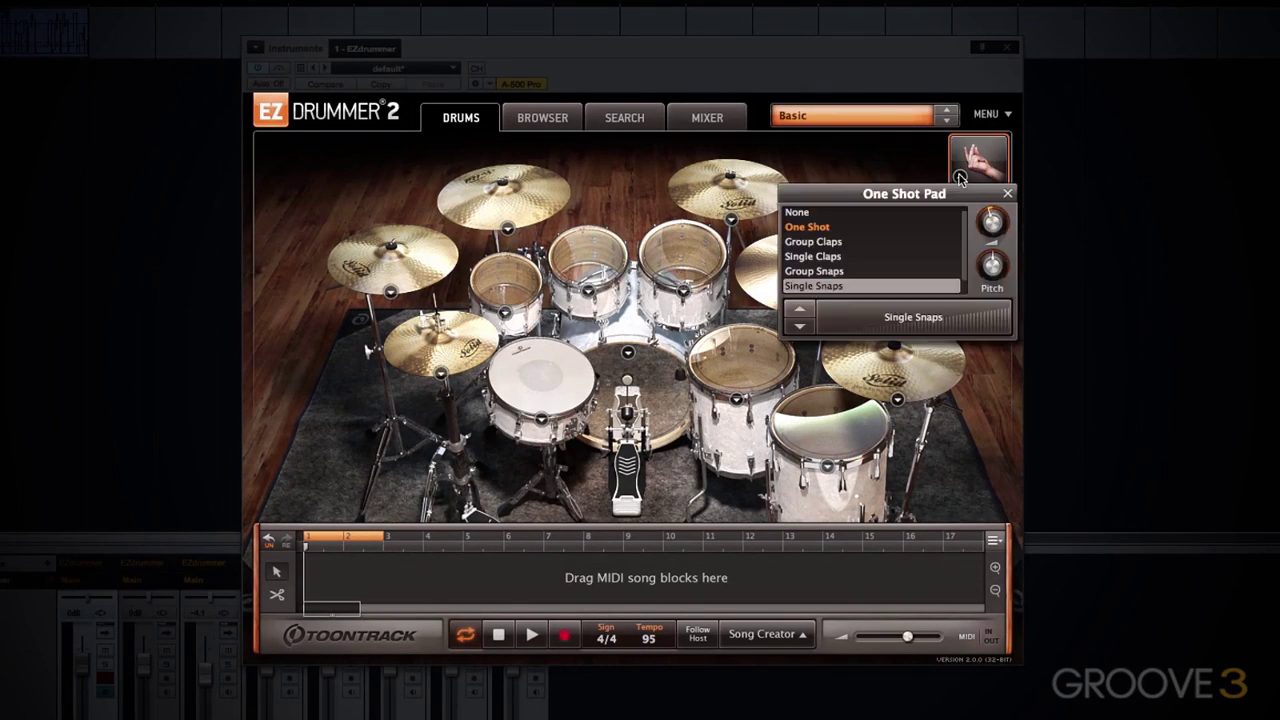
{"action": "left_click", "coordinate": [824, 242]}
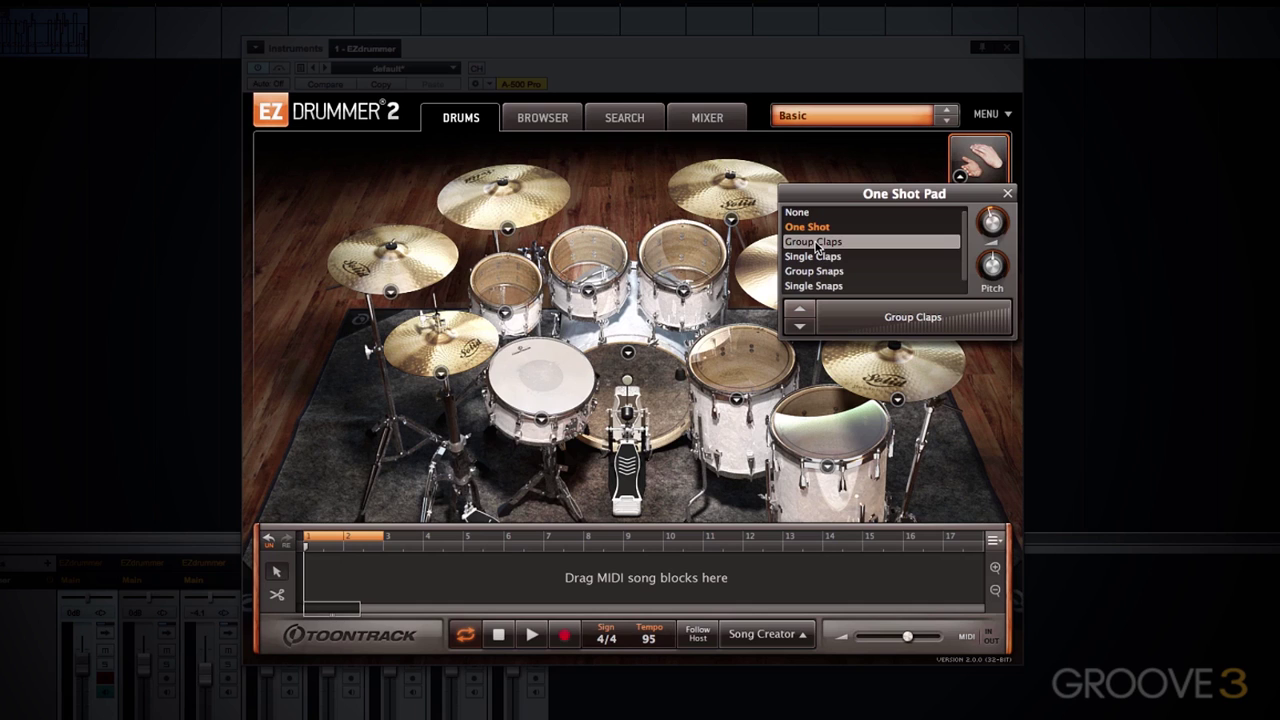
{"action": "left_click", "coordinate": [819, 257]}
{"action": "left_click", "coordinate": [819, 272]}
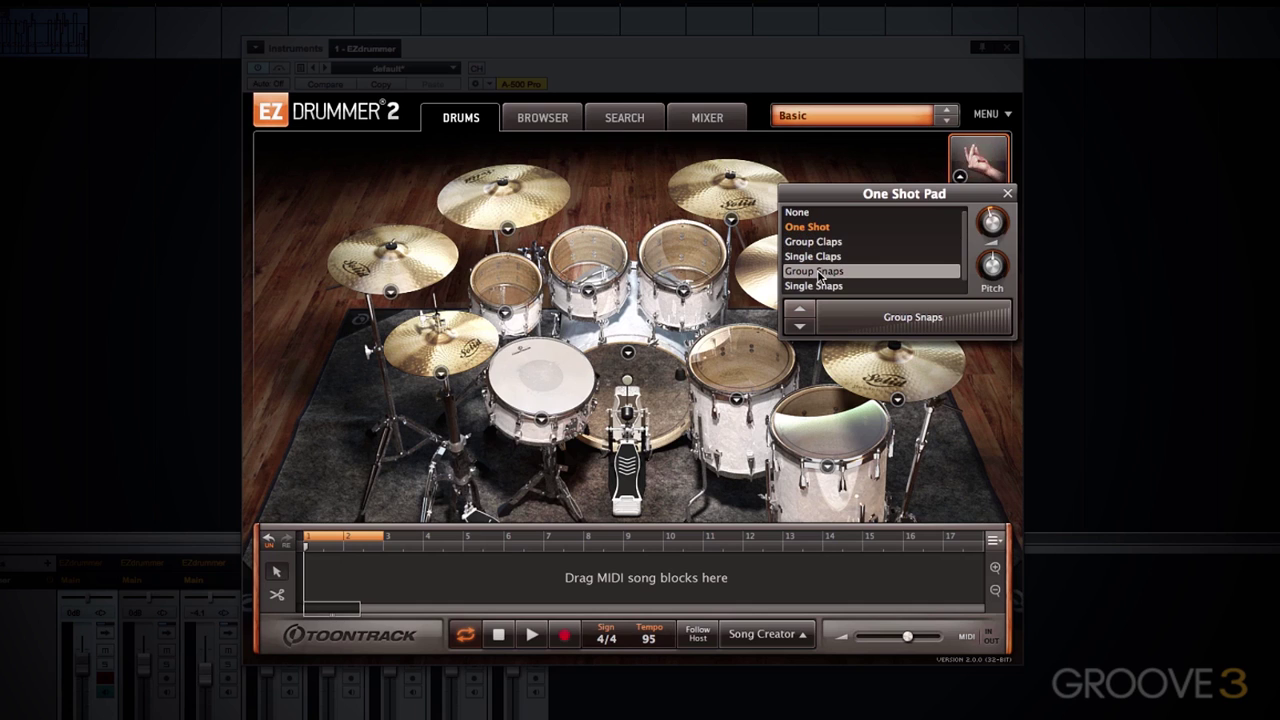
{"action": "left_click", "coordinate": [820, 286]}
{"action": "left_click", "coordinate": [817, 287]}
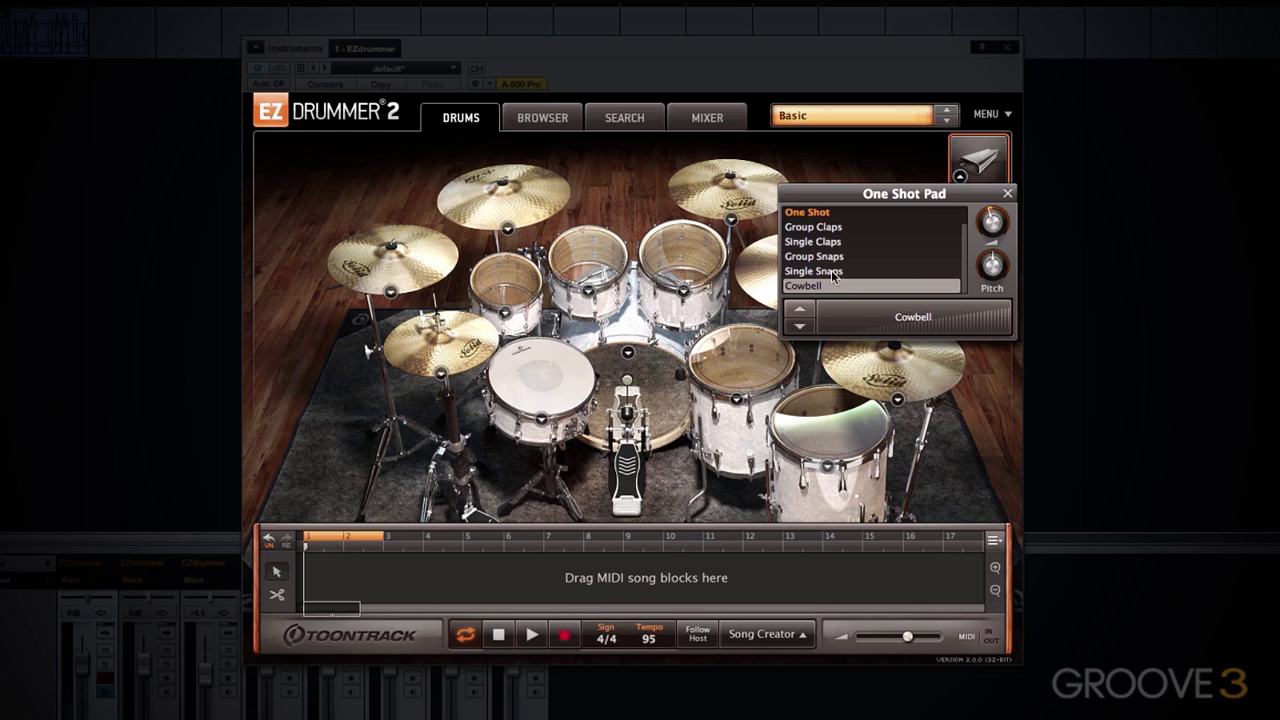
{"action": "left_click", "coordinate": [963, 237]}
- Set the shaker pad to Maracas after trying Shaker 2
{"action": "left_click", "coordinate": [960, 233]}
{"action": "left_click", "coordinate": [805, 301]}
{"action": "left_click", "coordinate": [806, 315]}
{"action": "left_click", "coordinate": [806, 329]}
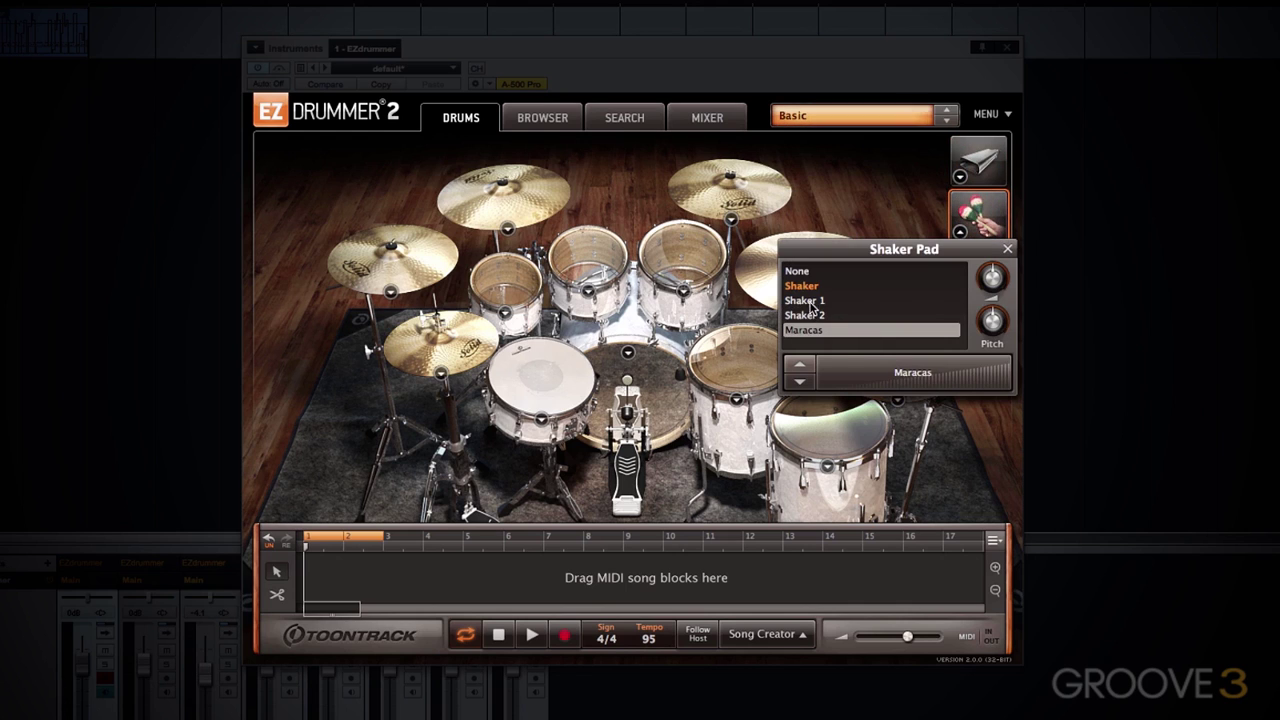
{"action": "left_click", "coordinate": [960, 233]}
- Set the tambourine pad to Tambourine 2 and switch to the groove Browser
{"action": "left_click", "coordinate": [960, 289]}
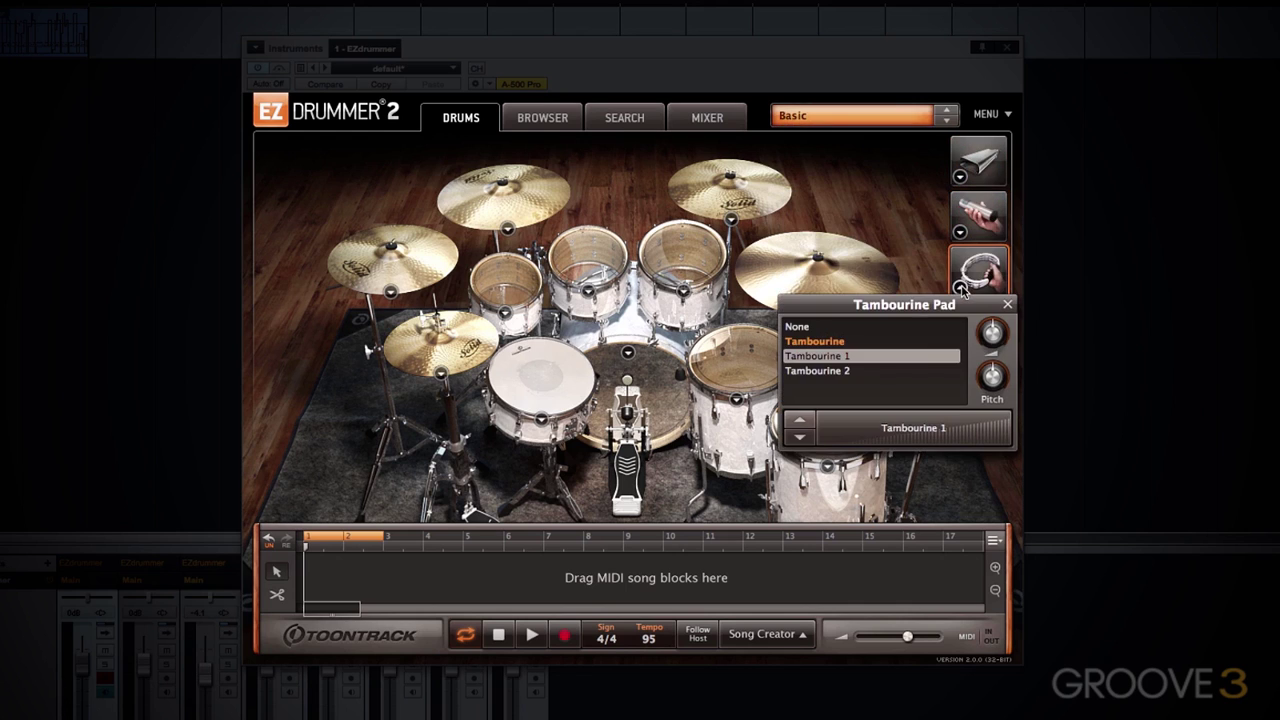
{"action": "left_click", "coordinate": [826, 371]}
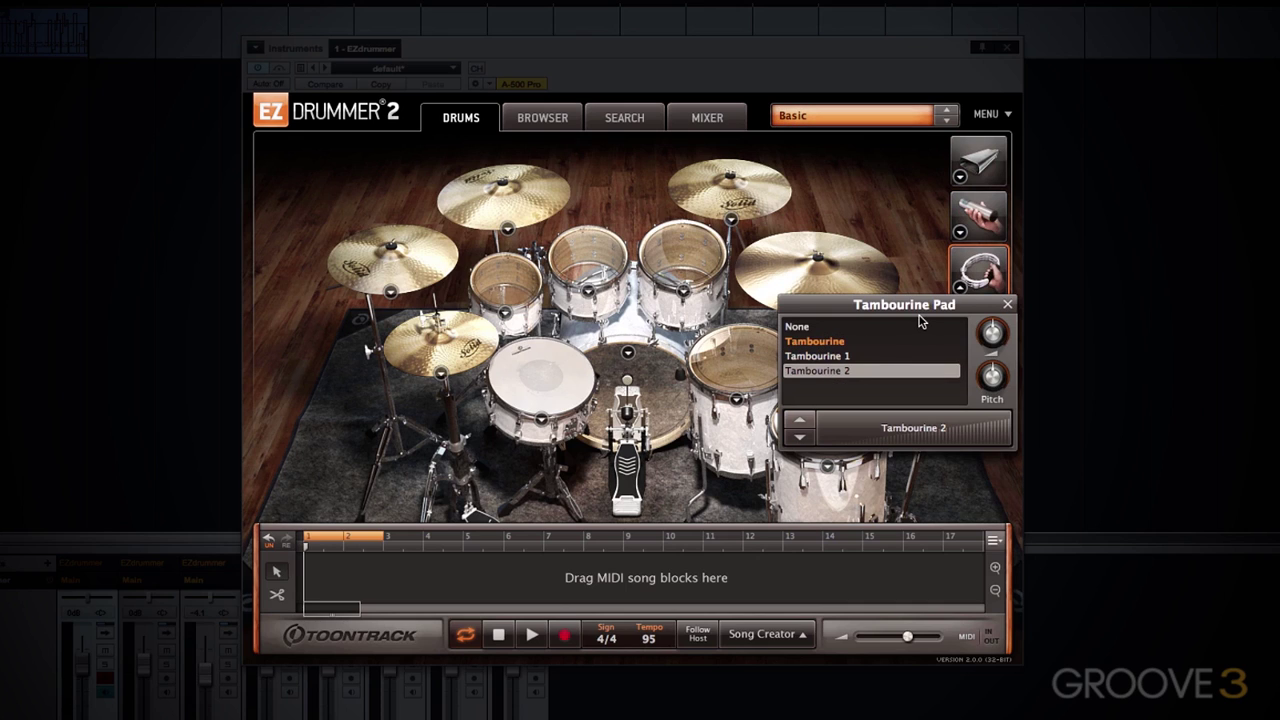
{"action": "left_click", "coordinate": [1007, 306]}
{"action": "left_click", "coordinate": [560, 122]}
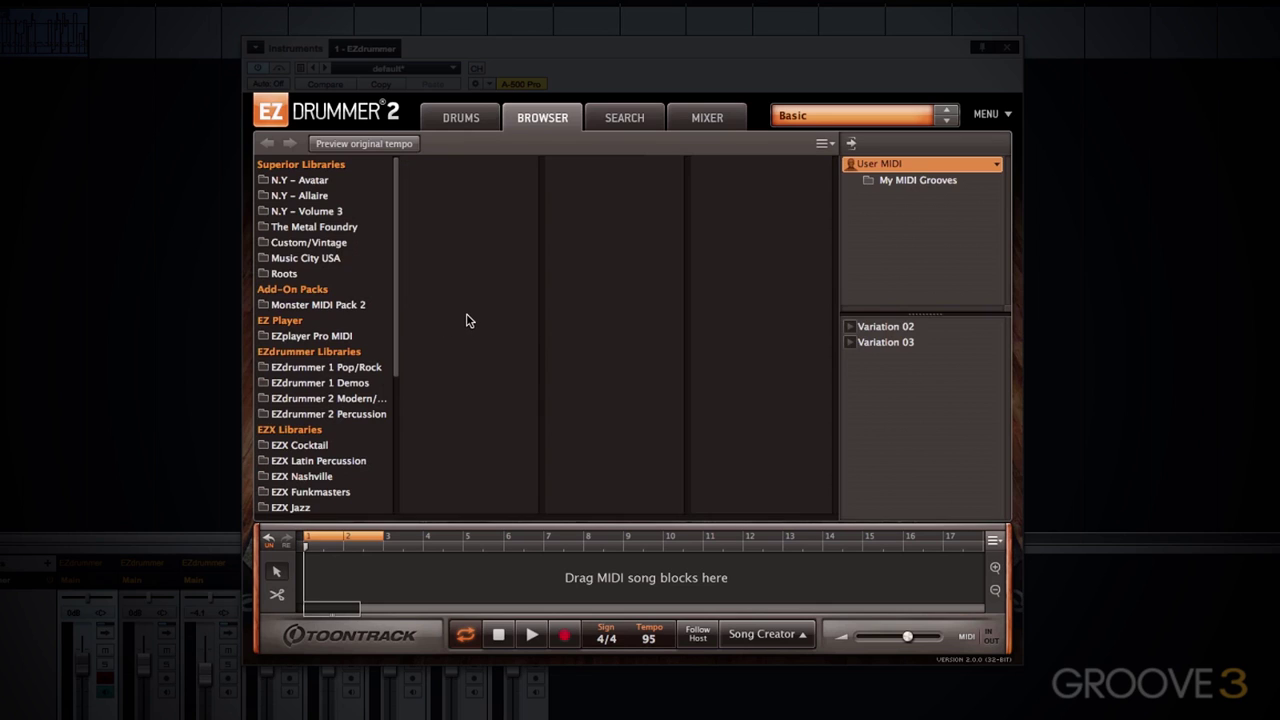
- Preview the N.Y - Avatar Straight 4/4 Hats Closed Variation 01 groove, then view My MIDI Grooves
{"action": "left_click", "coordinate": [303, 184]}
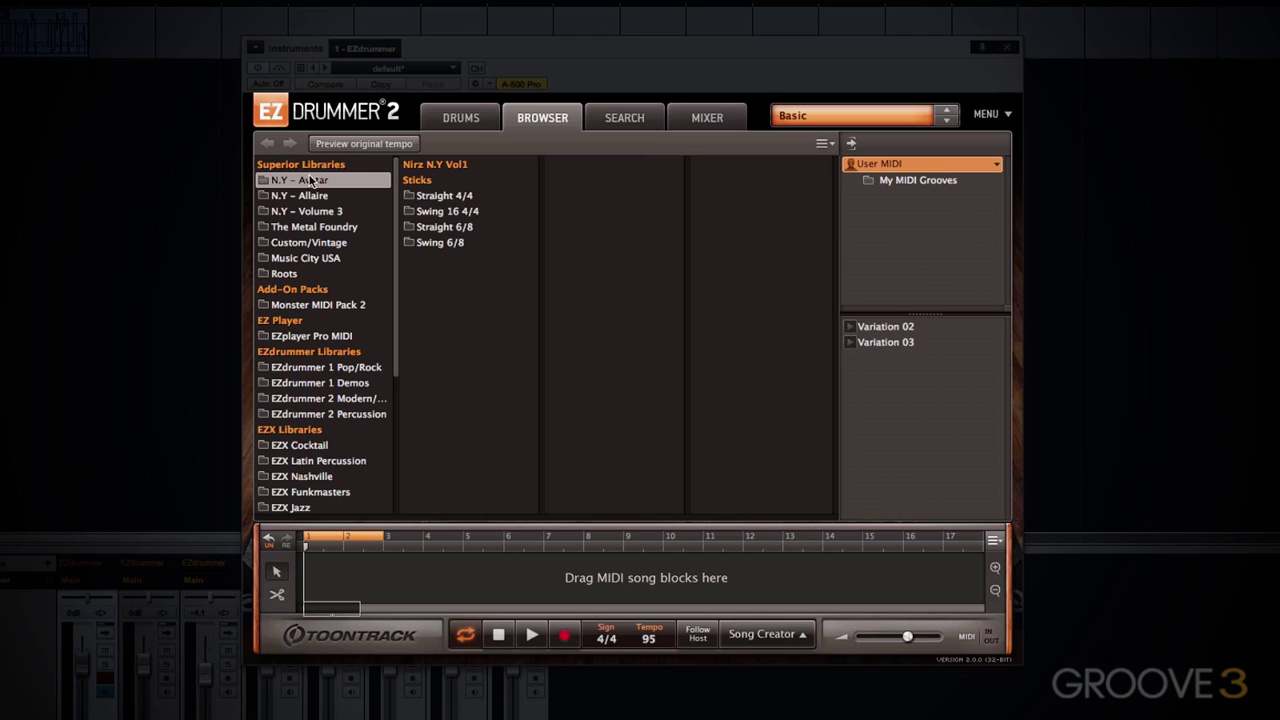
{"action": "left_click", "coordinate": [444, 197]}
{"action": "left_click", "coordinate": [600, 182]}
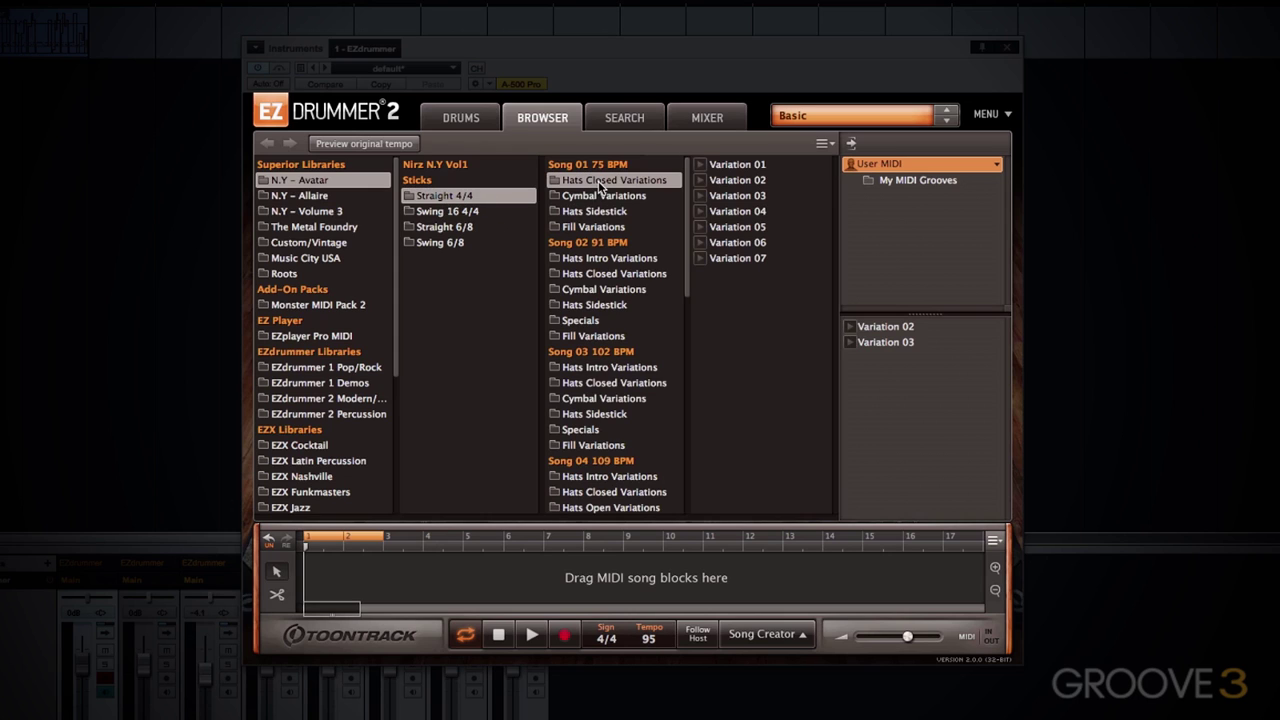
{"action": "left_click", "coordinate": [701, 165]}
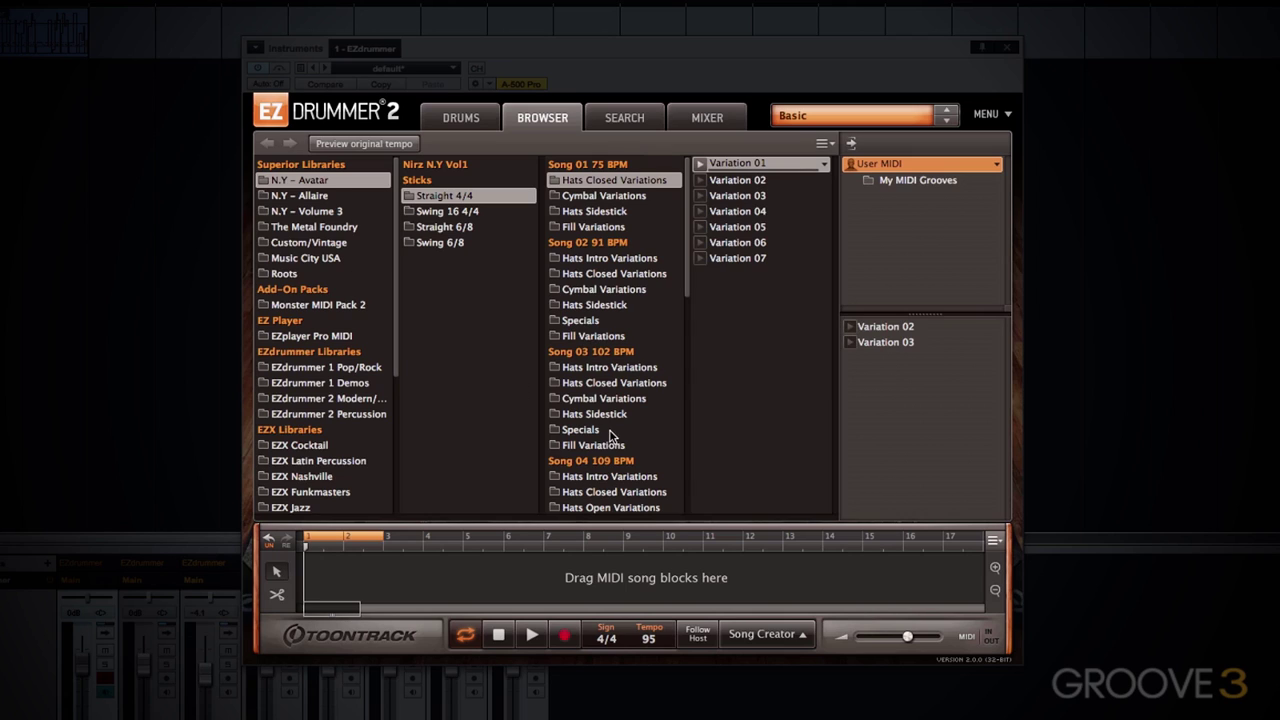
{"action": "left_click", "coordinate": [925, 181]}
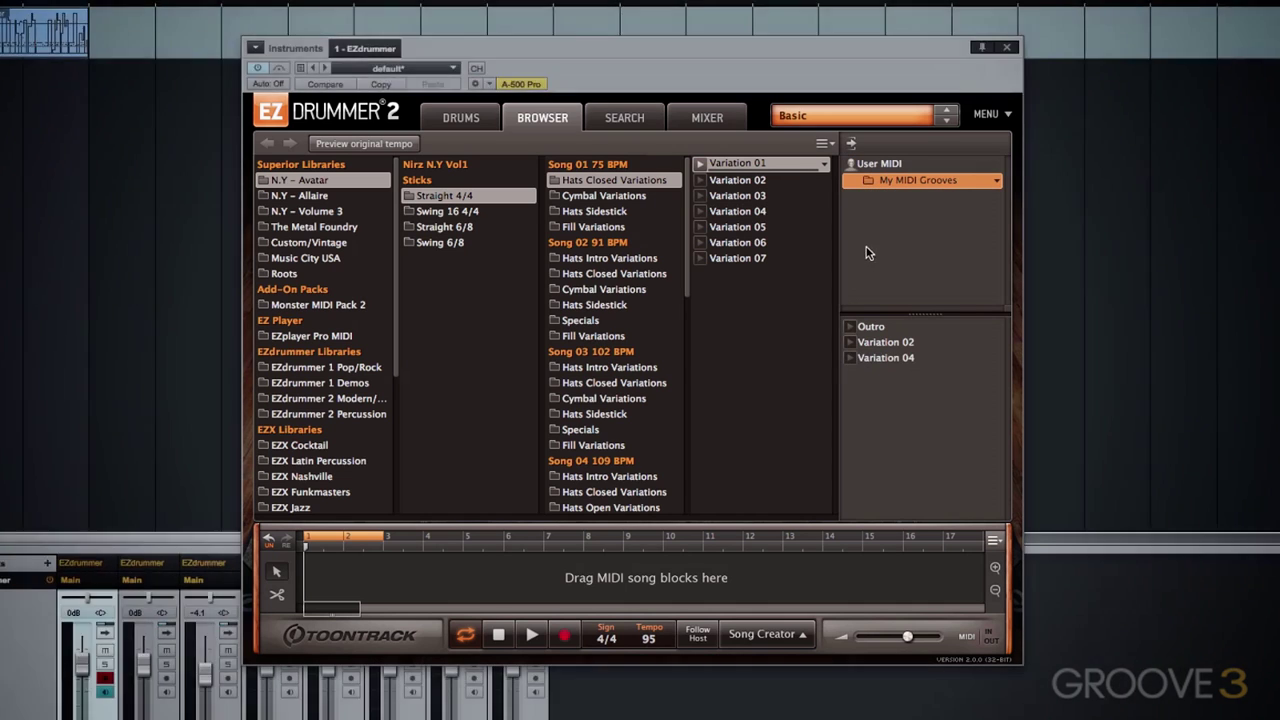
- Create a 'Favourites' folder under User MIDI and preview Variation 01 saved there
{"action": "right_click", "coordinate": [867, 167]}
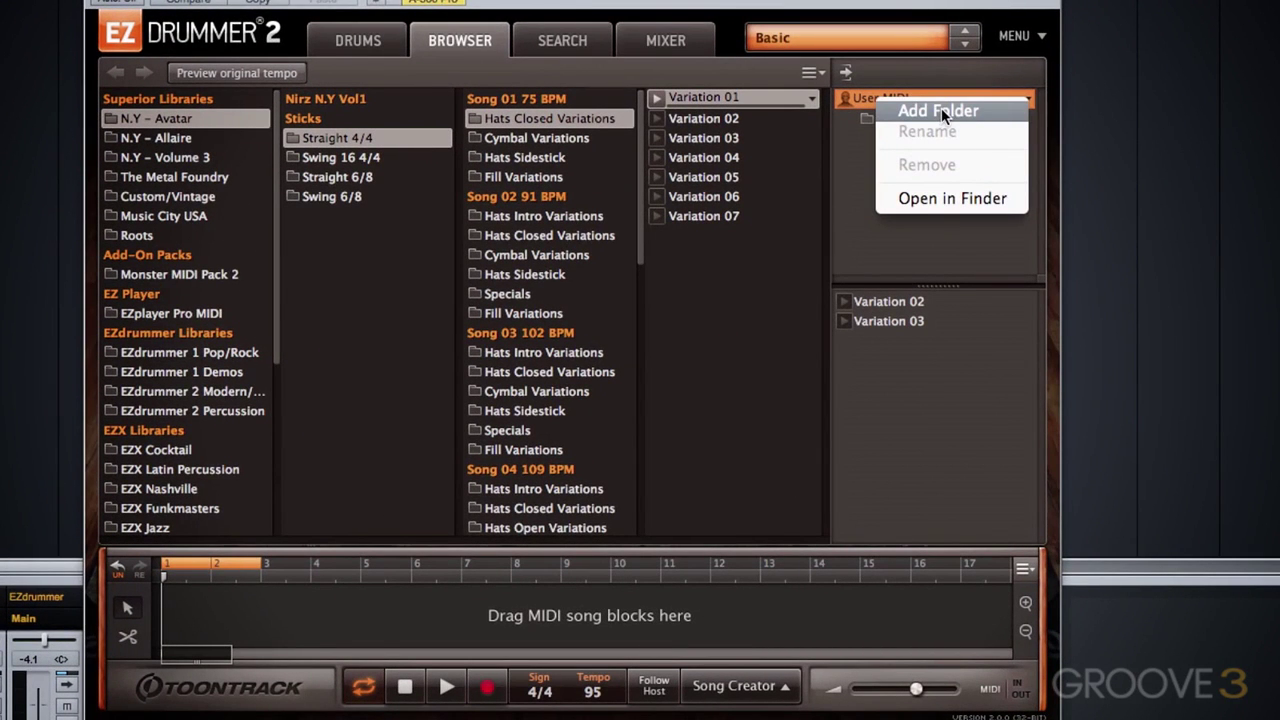
{"action": "left_click", "coordinate": [940, 110]}
{"action": "type", "text": "Favourites"}
{"action": "key", "text": "Return"}
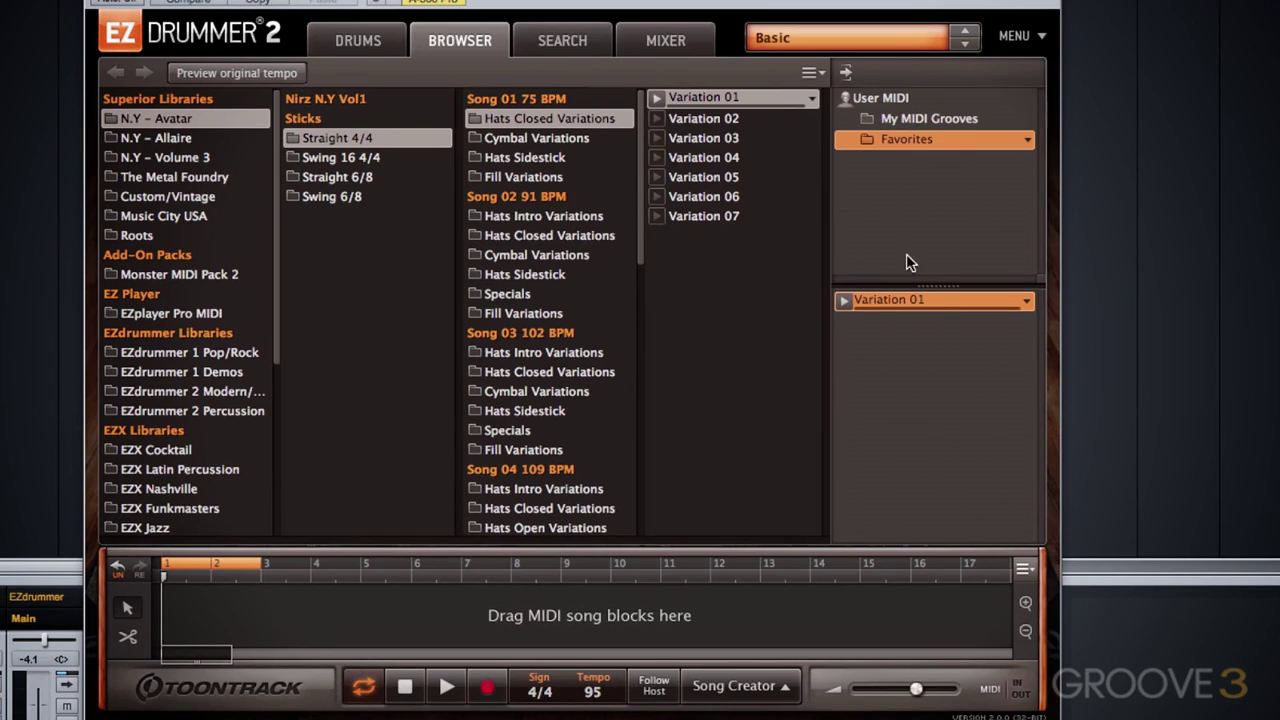
{"action": "left_click", "coordinate": [845, 302]}
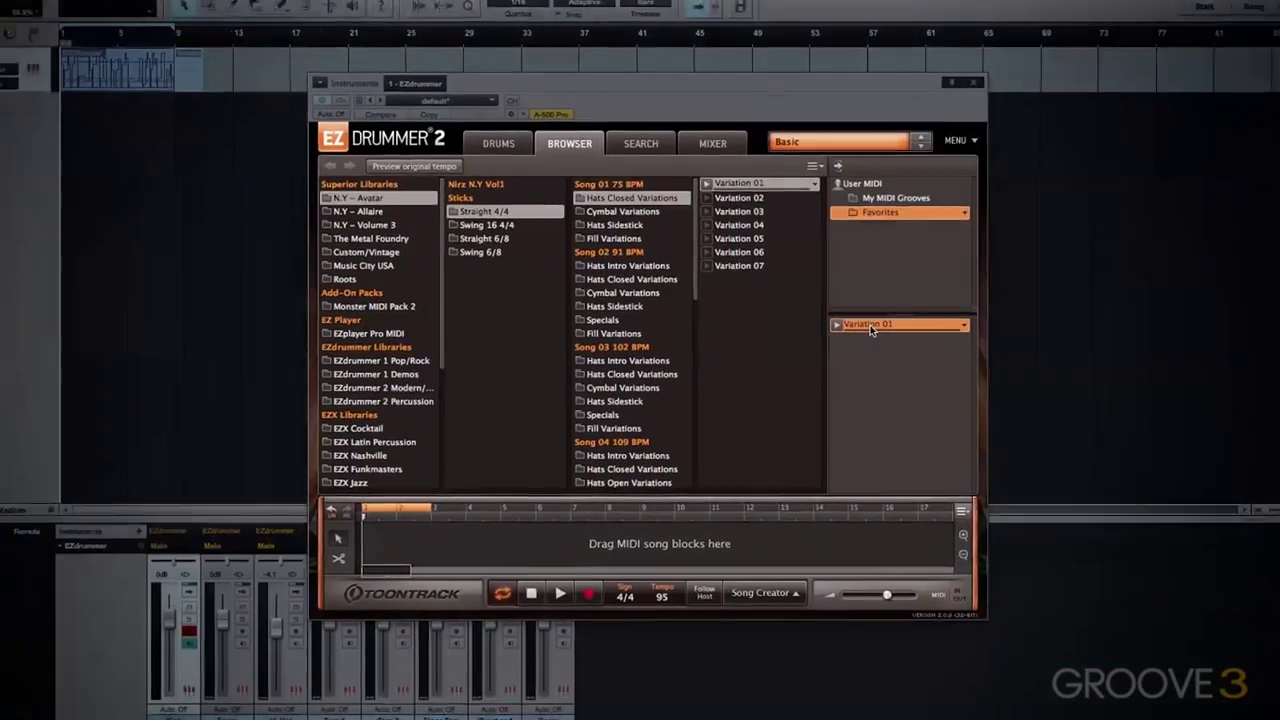
- Place Variation 01 at bar 1 of the song track, then play and stop it
{"action": "left_click_drag", "start_coordinate": [858, 325], "coordinate": [312, 579]}
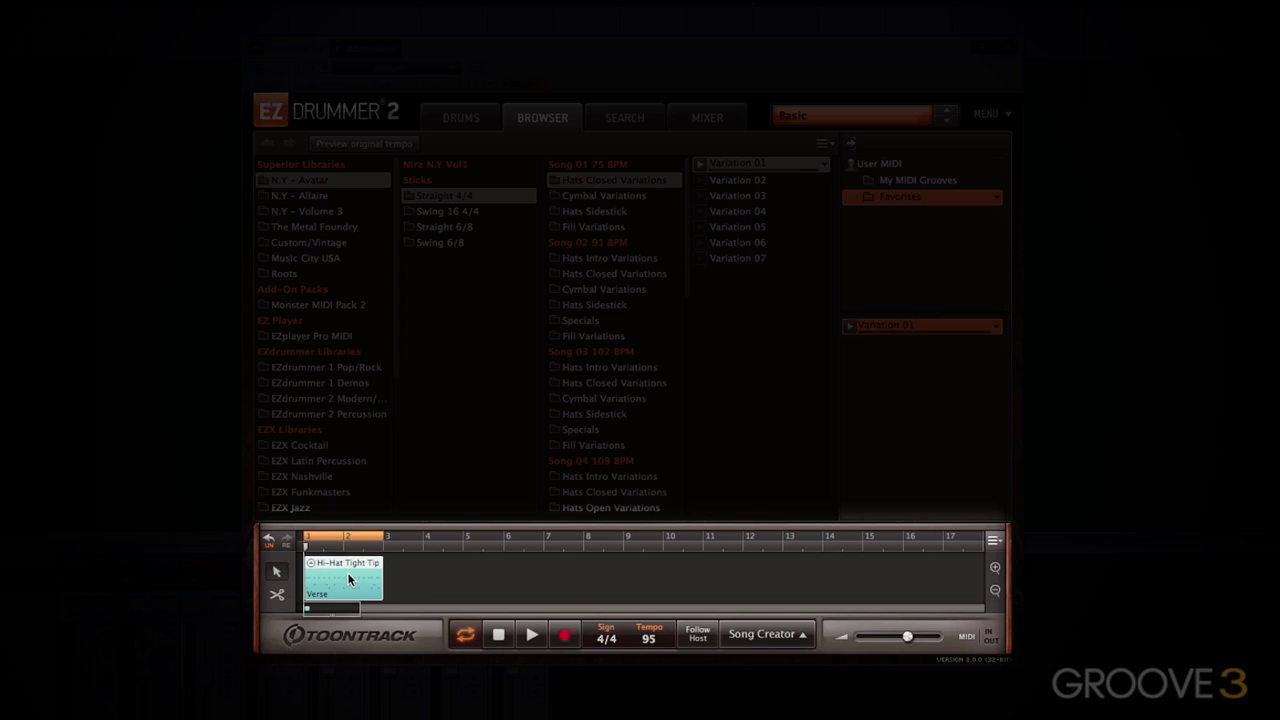
{"action": "left_click", "coordinate": [532, 635]}
{"action": "left_click", "coordinate": [498, 637]}
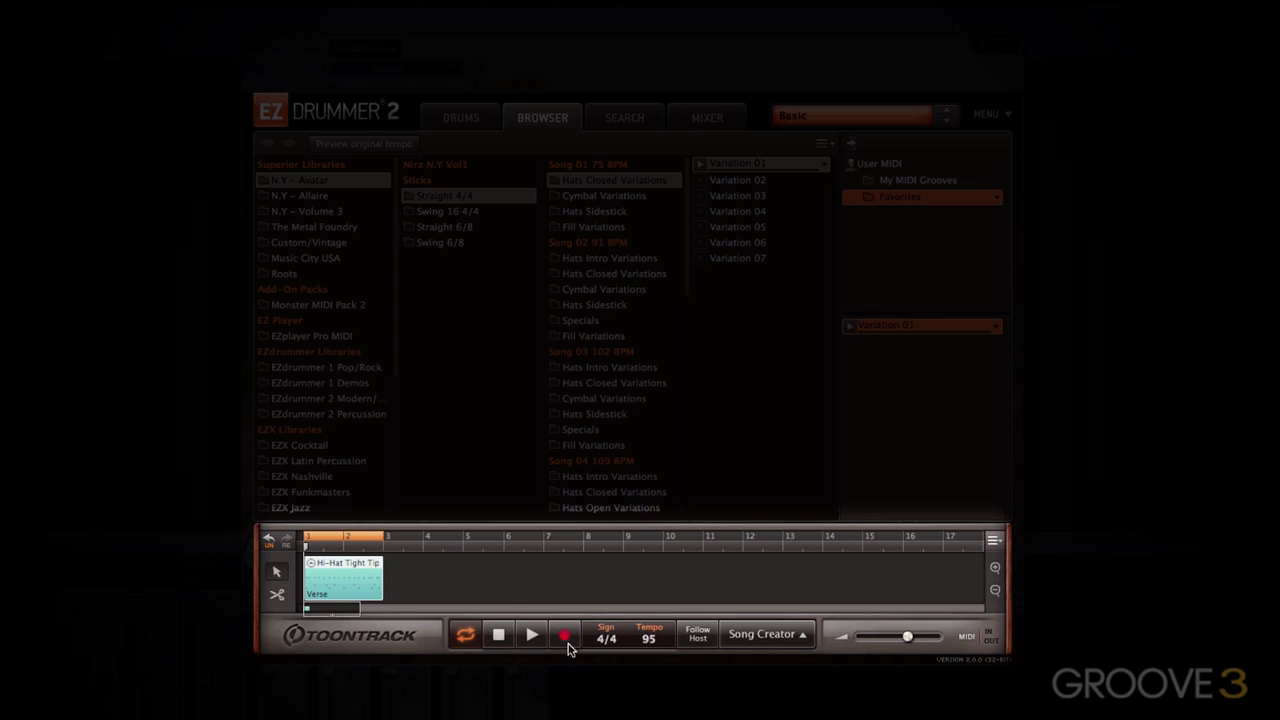